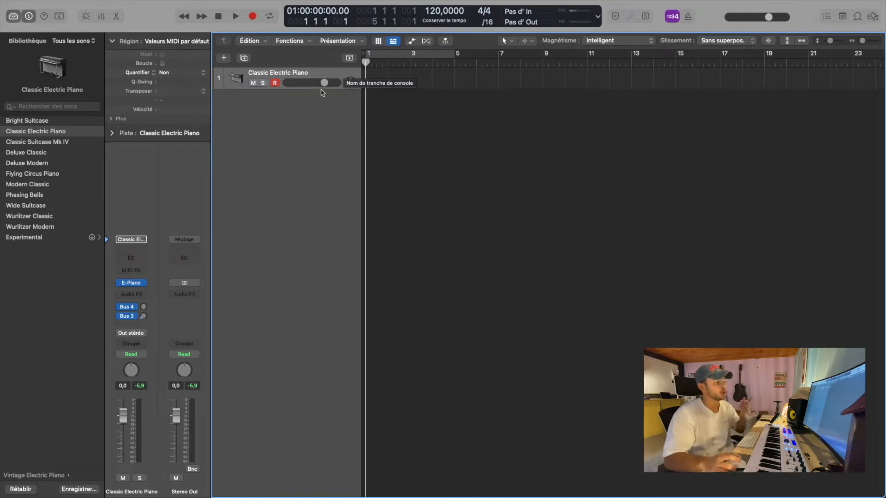
Raise the volume of the Classic Electric Piano track to 1.1 dB and leave its pan centred
mouse_move(326, 85)
mouse_down()
mouse_move(292, 89)
mouse_move(336, 88)
mouse_move(282, 91)
mouse_move(339, 93)
mouse_move(296, 94)
mouse_move(332, 91)
mouse_up()
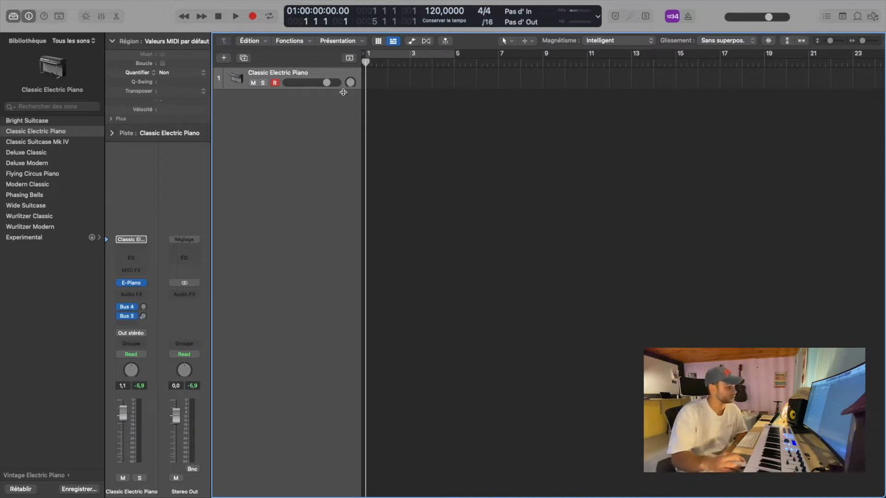
drag(347, 82, 345, 83)
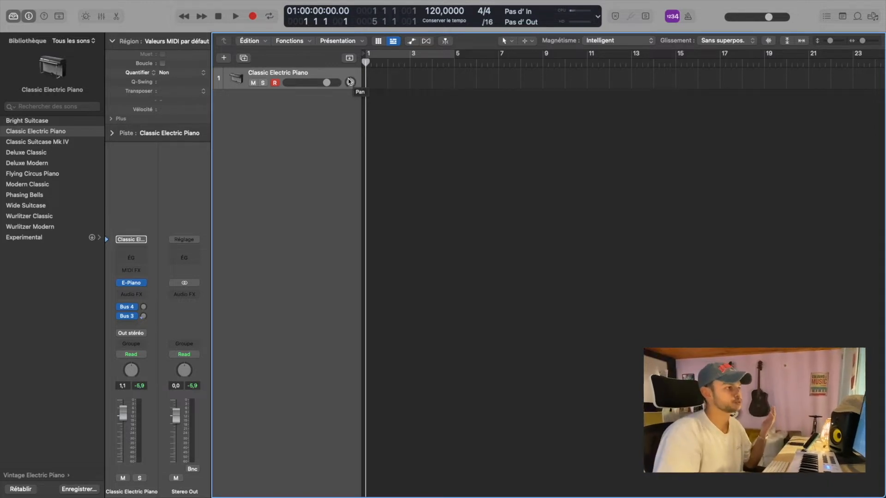
click(350, 83)
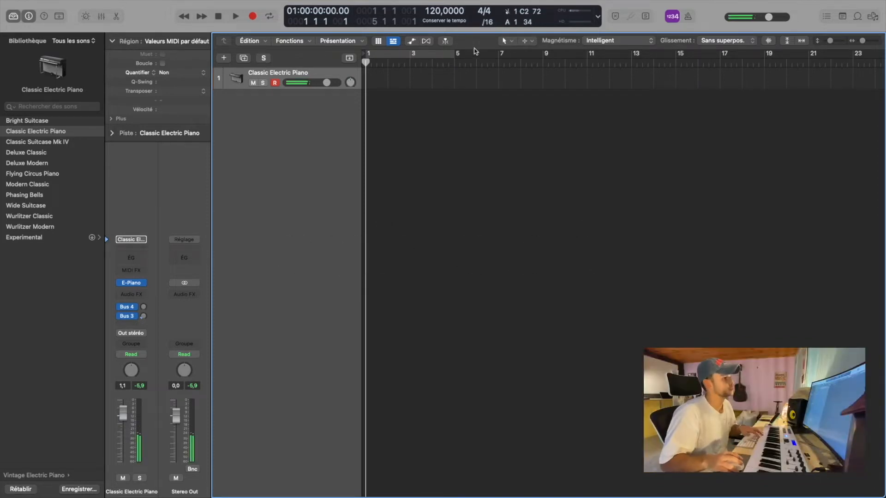
Enable a cycle range over bars 1 to 5 and record a four-bar chord part on the Classic Electric Piano track
click(433, 49)
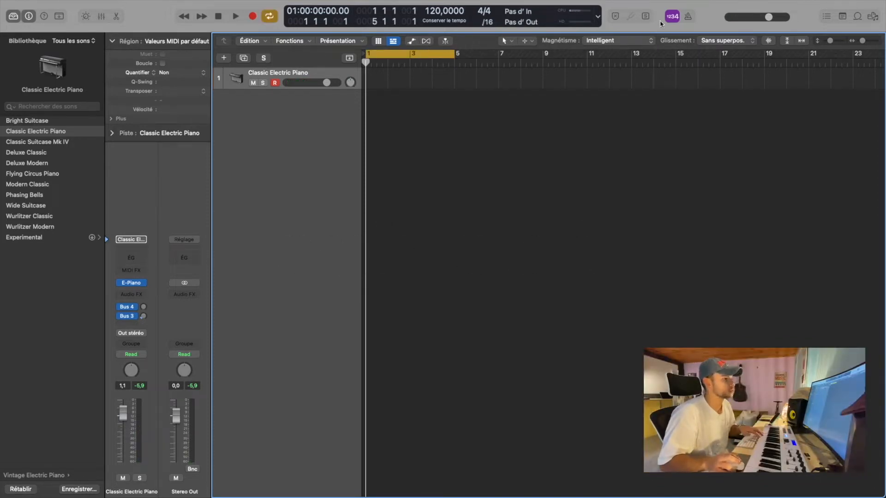
key(r)
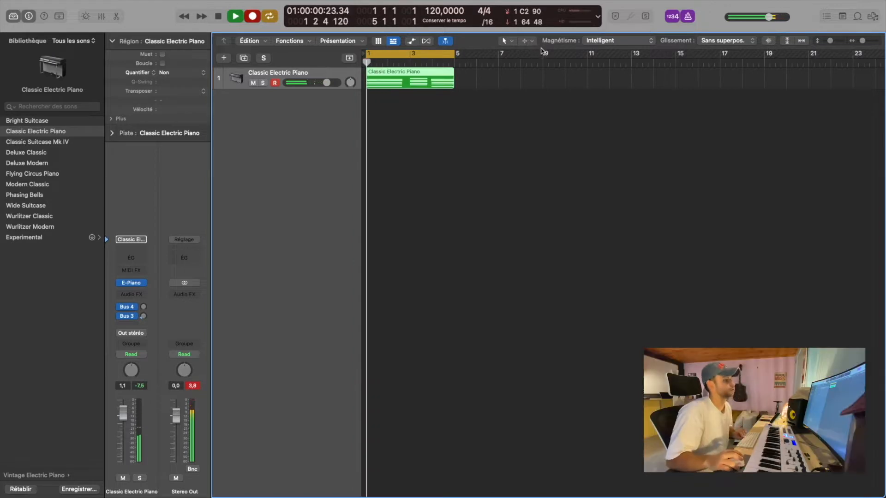
click(492, 91)
key(space)
Open the recorded piano region in the piano roll editor and play back the loop
double_click(427, 75)
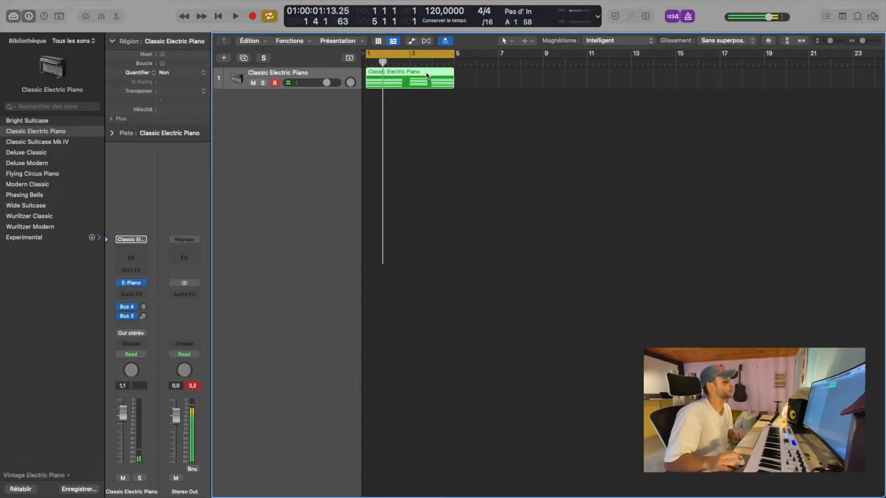
click(469, 123)
key(space)
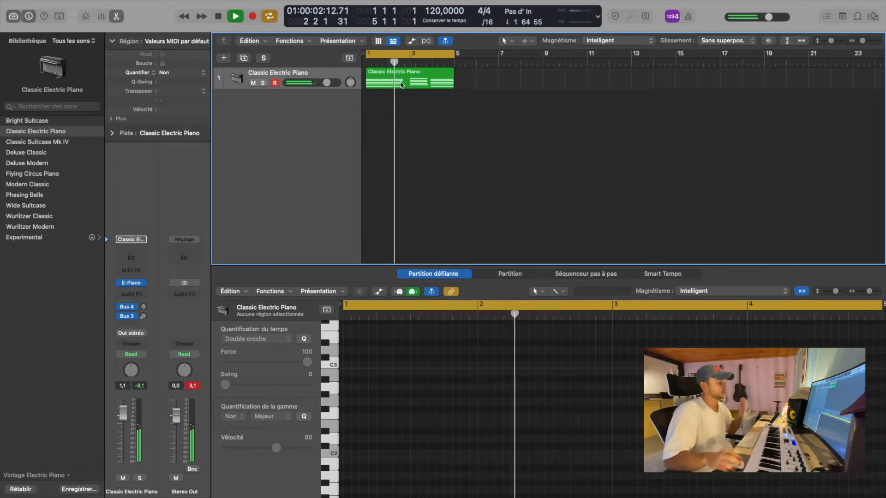
key(space)
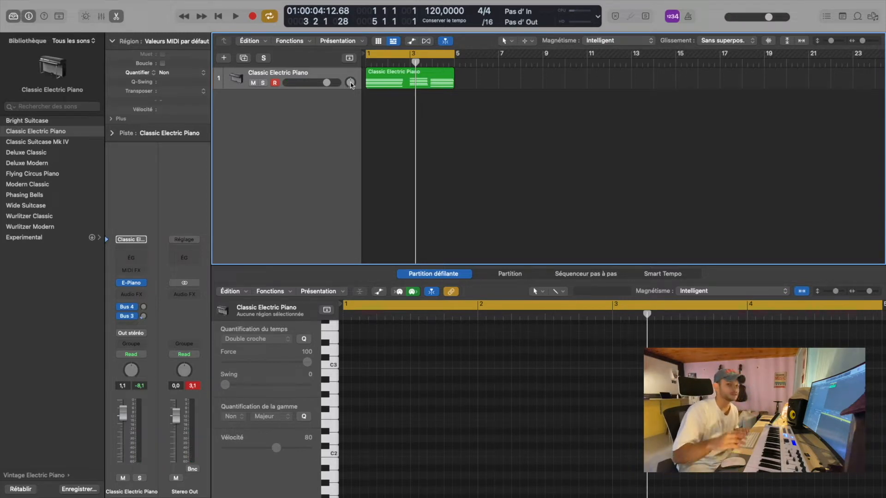
Play the loop from the start while panning the track to +63, and bring the pan back to +1
key(Return)
key(space)
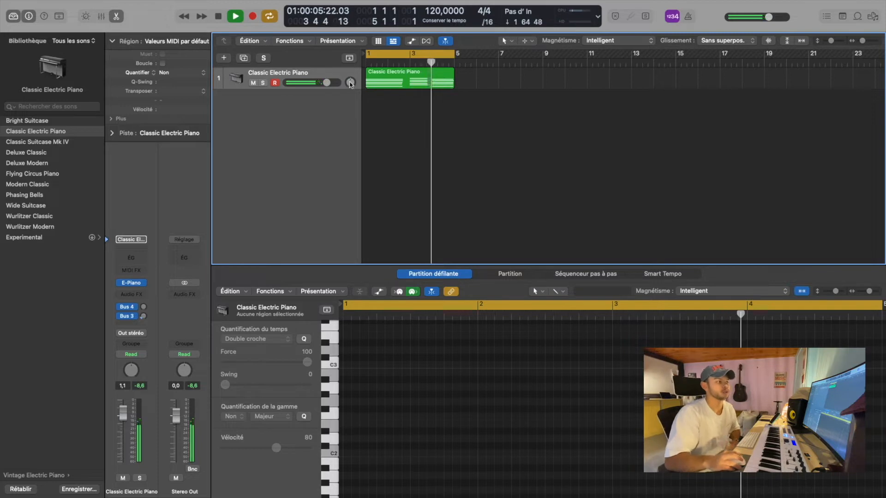
drag(350, 83, 324, 46)
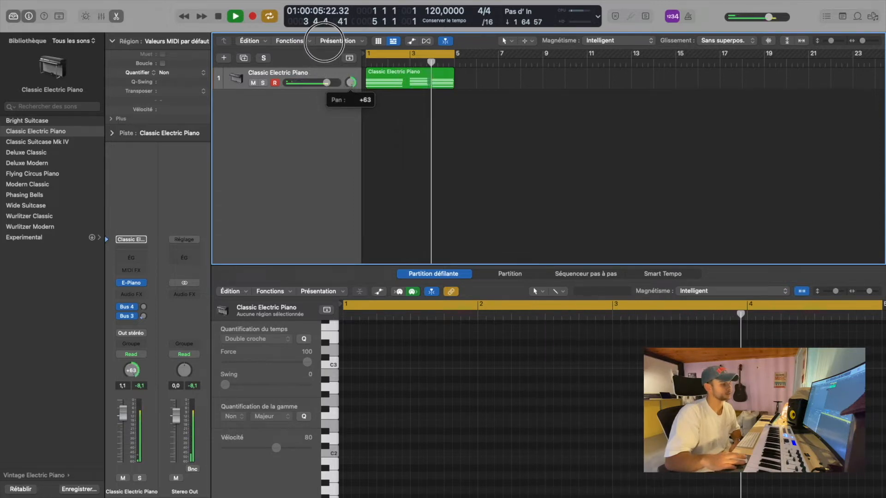
drag(324, 40, 326, 83)
key(space)
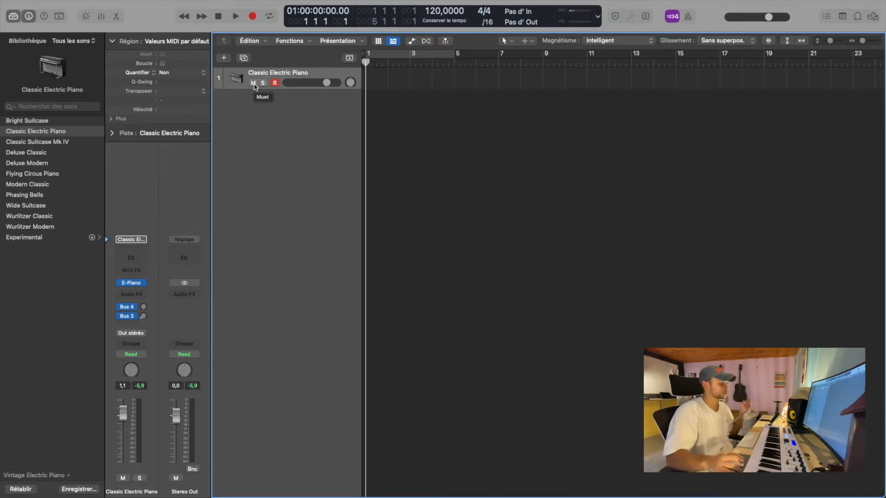
Solo the Classic Electric Piano track and turn the solo off
click(263, 85)
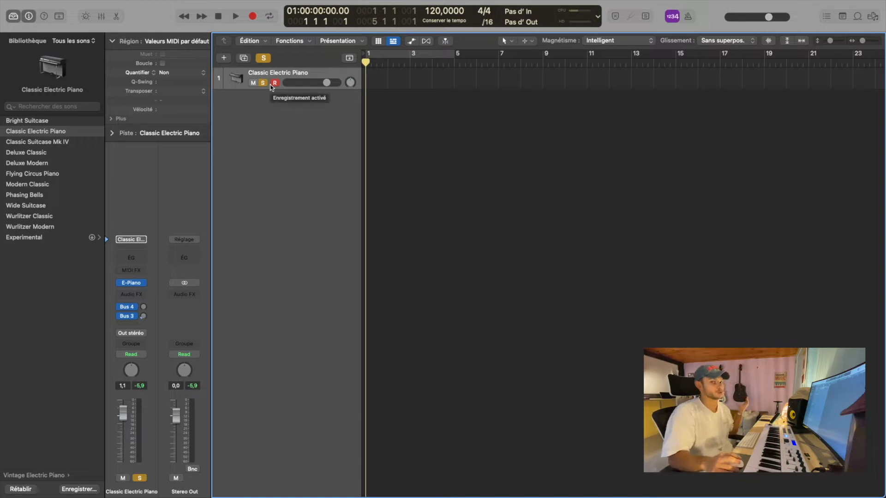
click(263, 83)
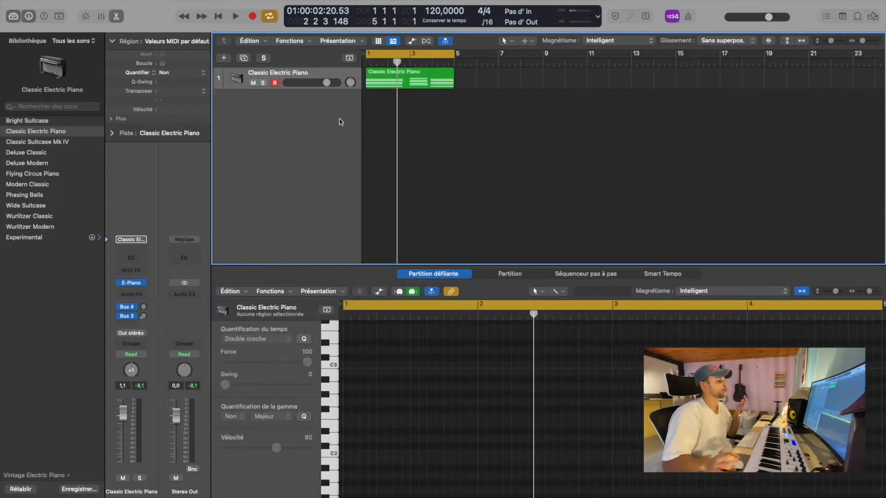
Play the loop briefly and create one additional software instrument track
key(space)
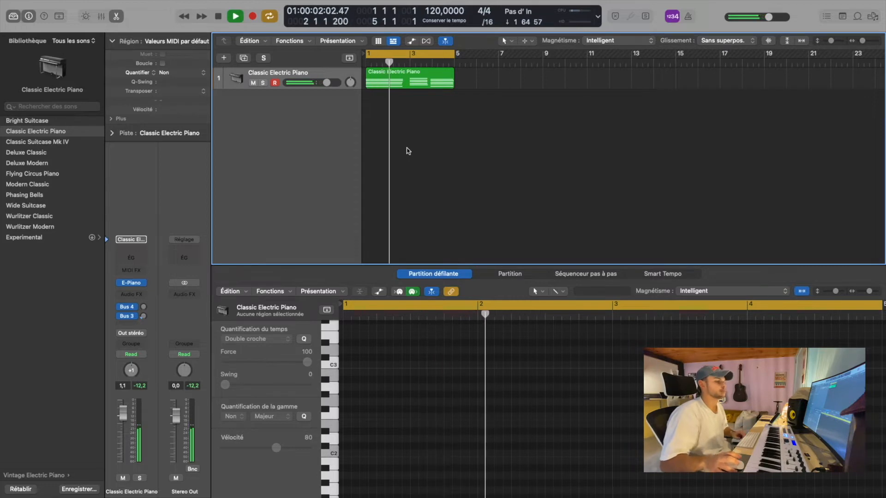
key(space)
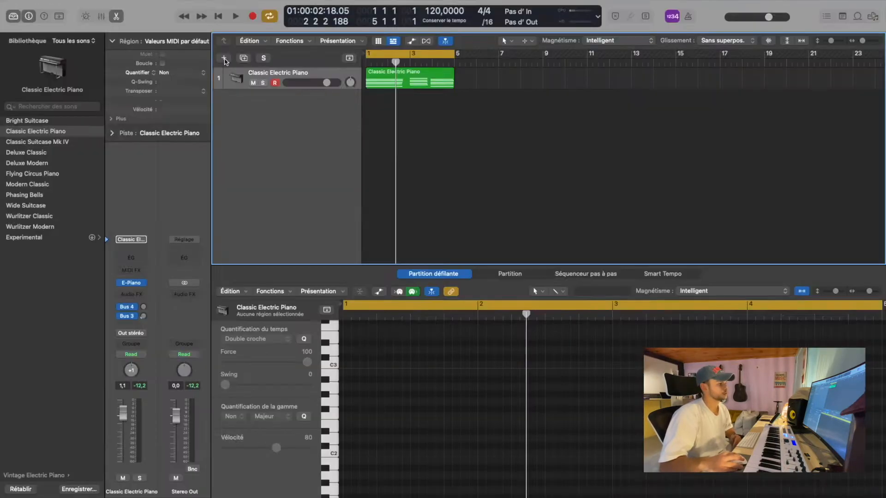
click(225, 59)
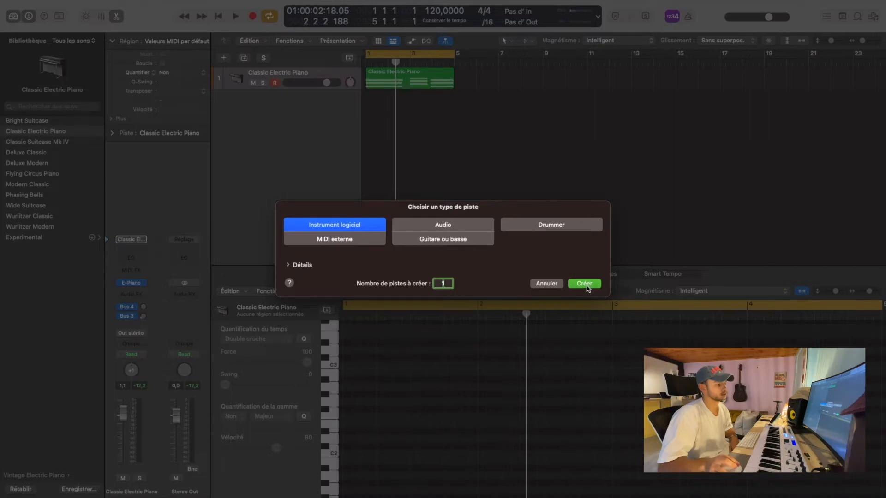
click(584, 283)
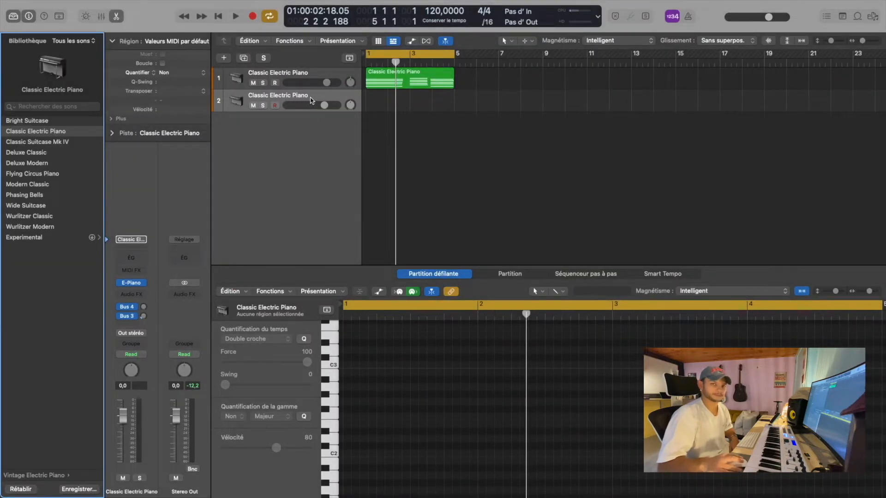
Insert a Channel EQ on the first Classic Electric Piano track
click(304, 81)
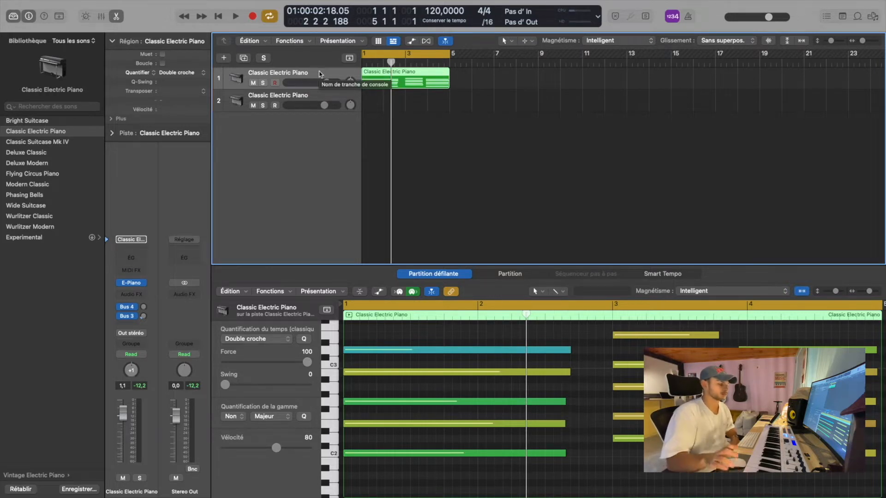
click(311, 74)
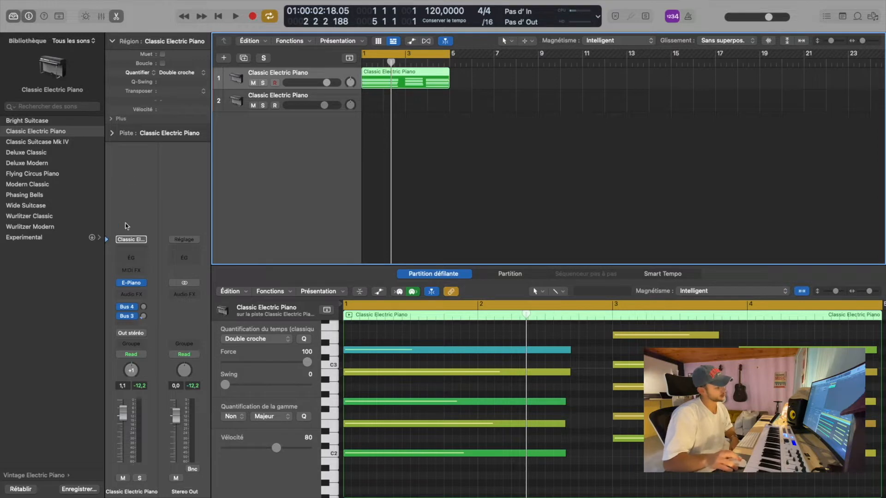
click(136, 258)
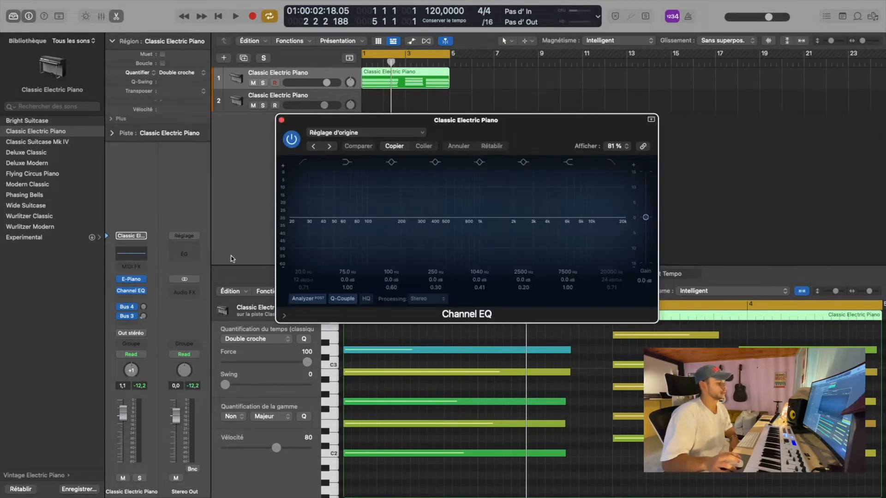
drag(544, 126, 461, 123)
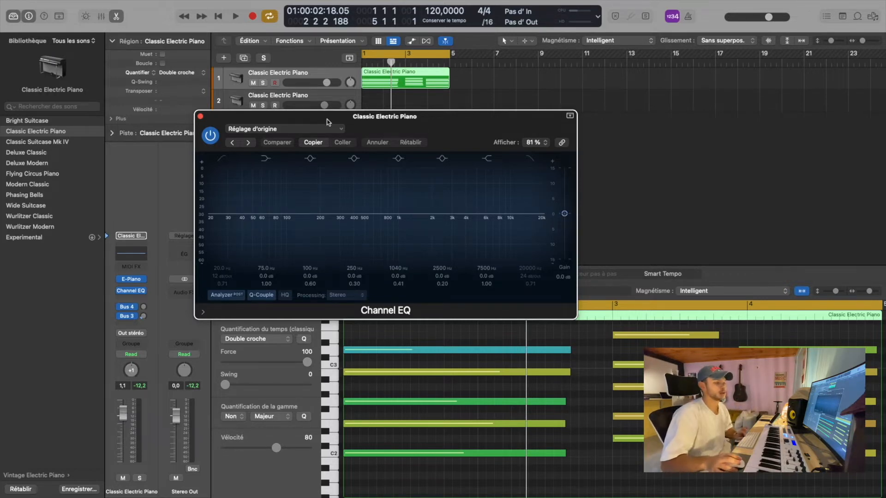
Turn on the Channel EQ's high-cut filter during playback and lower its cutoff to remove the piano's high frequencies
key(space)
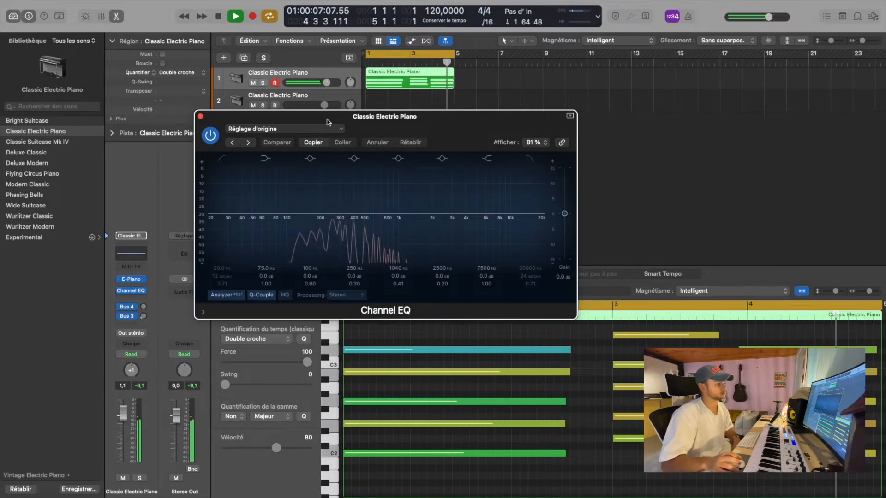
click(530, 158)
drag(547, 223, 371, 224)
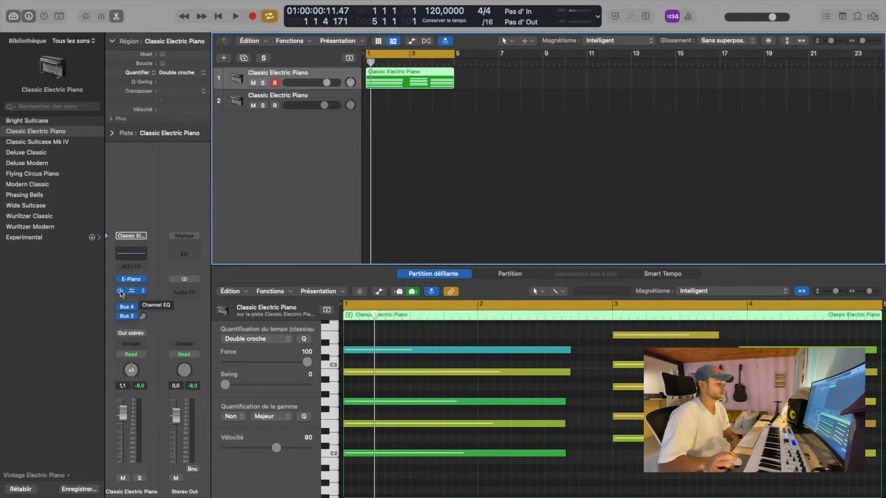
Compare the piano loop with the Channel EQ bypassed and active during playback
click(121, 293)
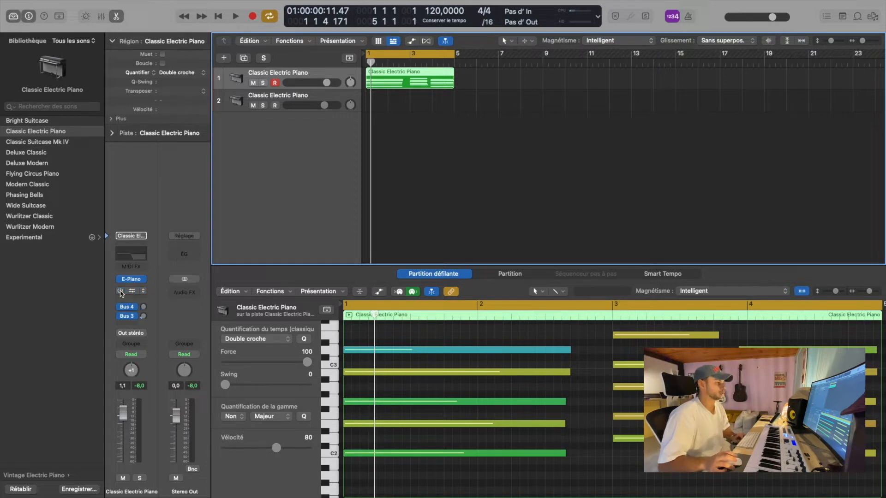
key(space)
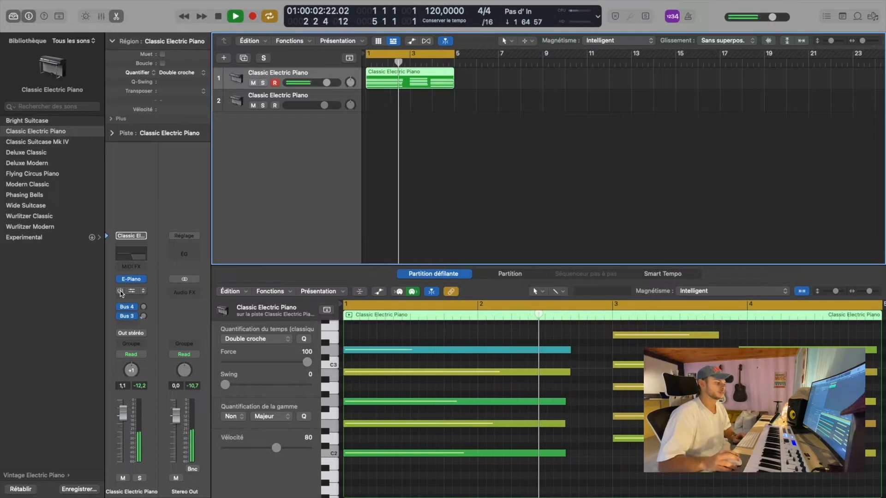
click(120, 293)
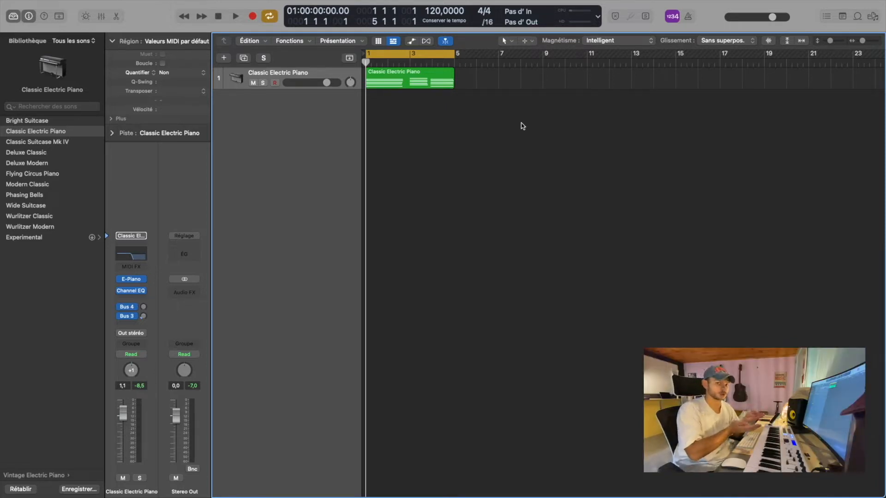
Add a second software instrument track below the recorded electric piano track
click(339, 76)
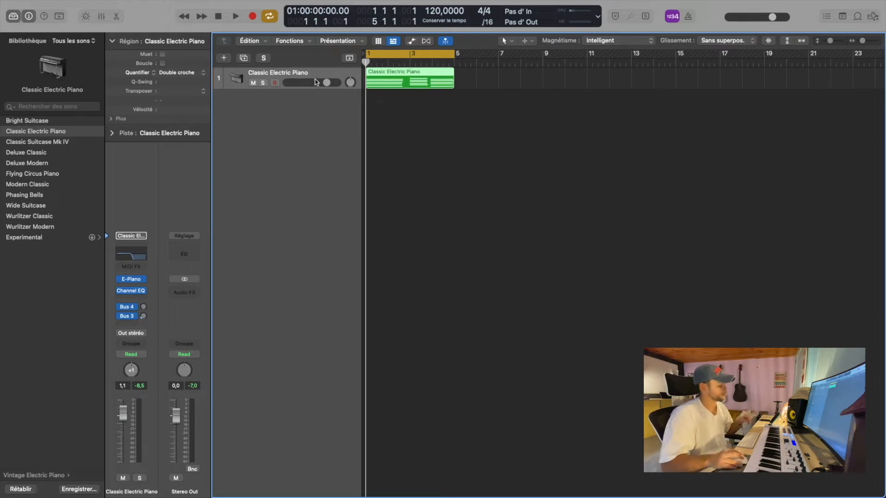
key(alt+super+s)
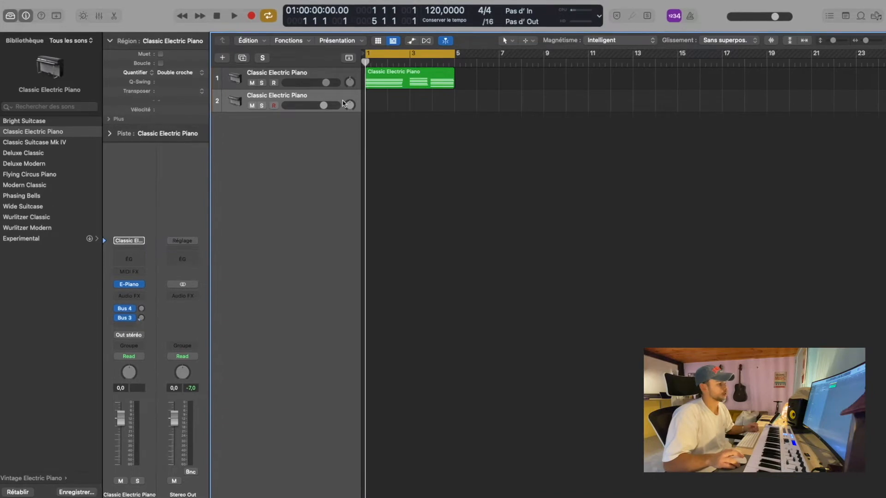
Create an empty MIDI region at bar 1 of the second track and extend it to bar 5
right_click(373, 105)
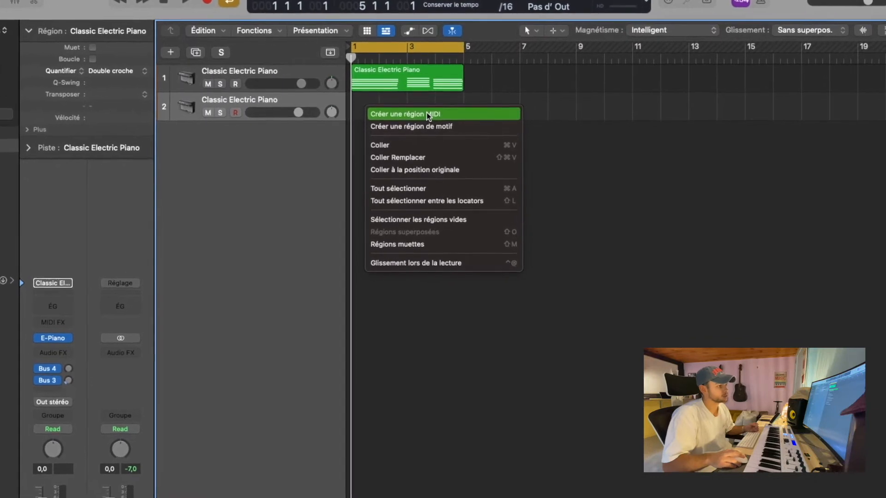
click(418, 113)
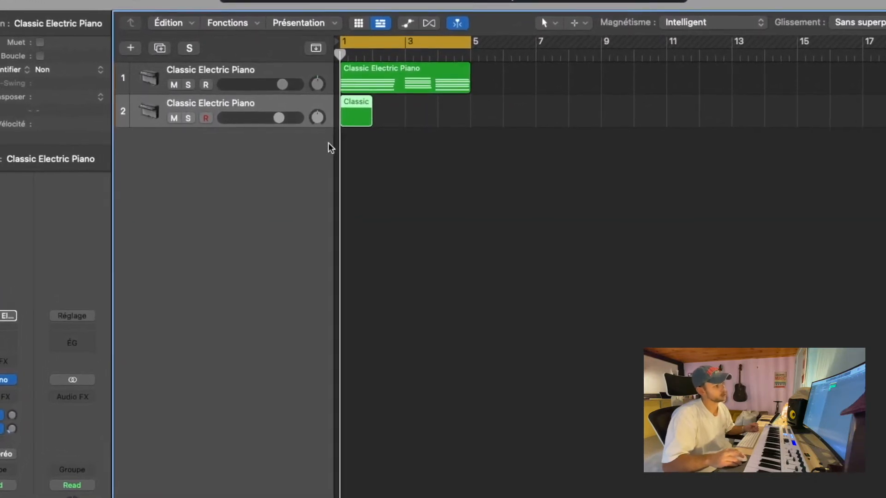
click(371, 118)
drag(363, 125, 482, 127)
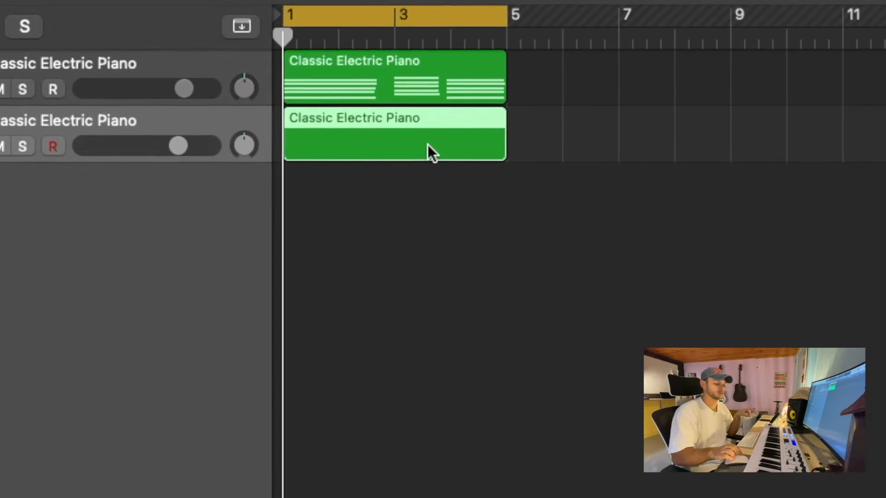
Open the second track's empty region in an enlarged Piano Roll, draw a C2, E2 and G2 chord at bar 1, and play it back
double_click(428, 147)
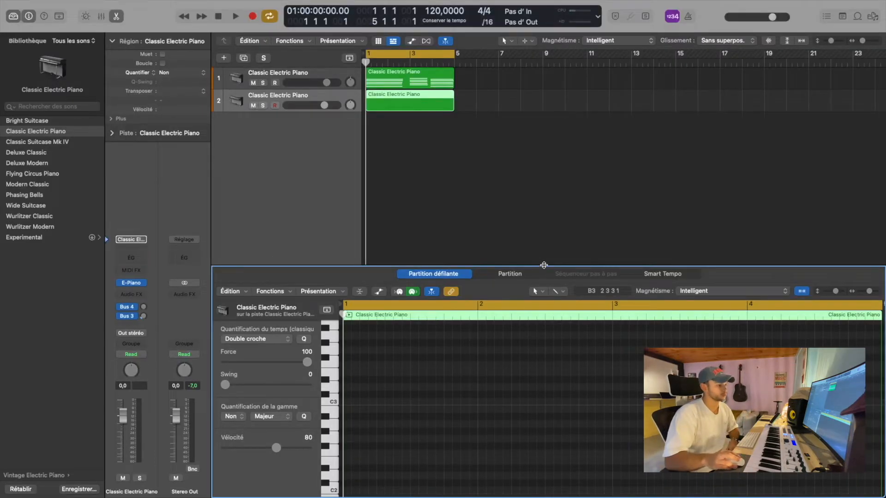
drag(544, 265, 544, 168)
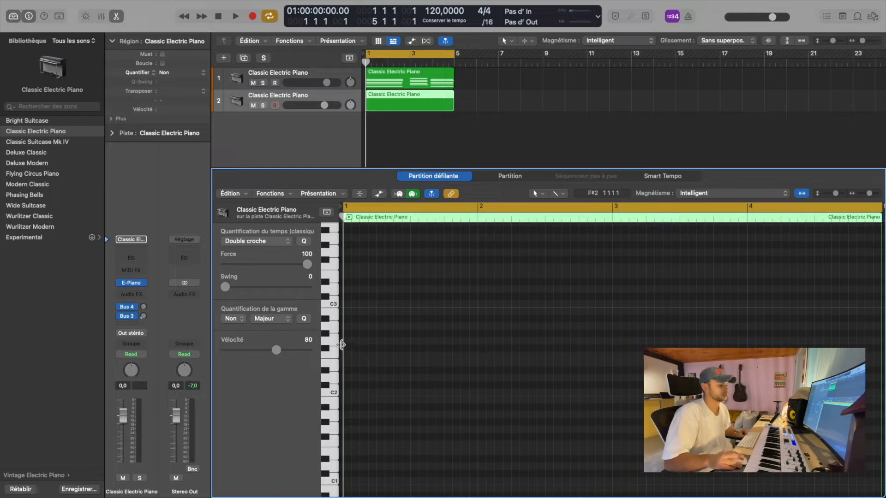
click(347, 393)
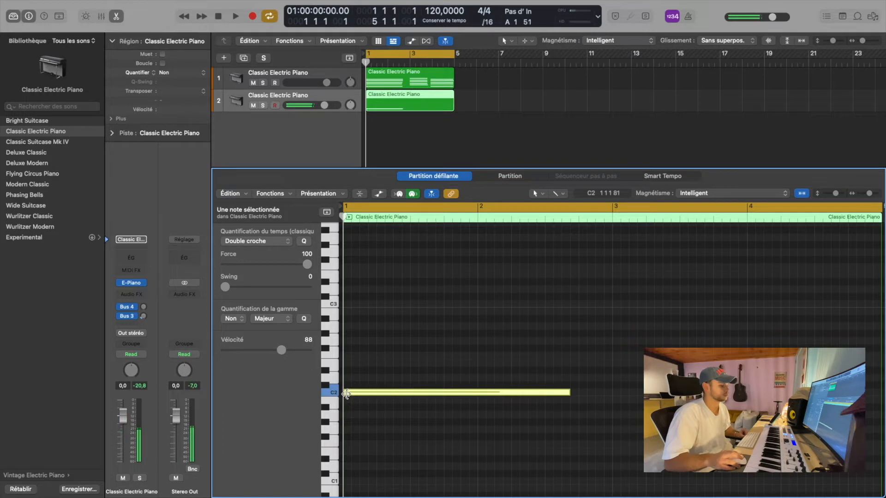
click(349, 378)
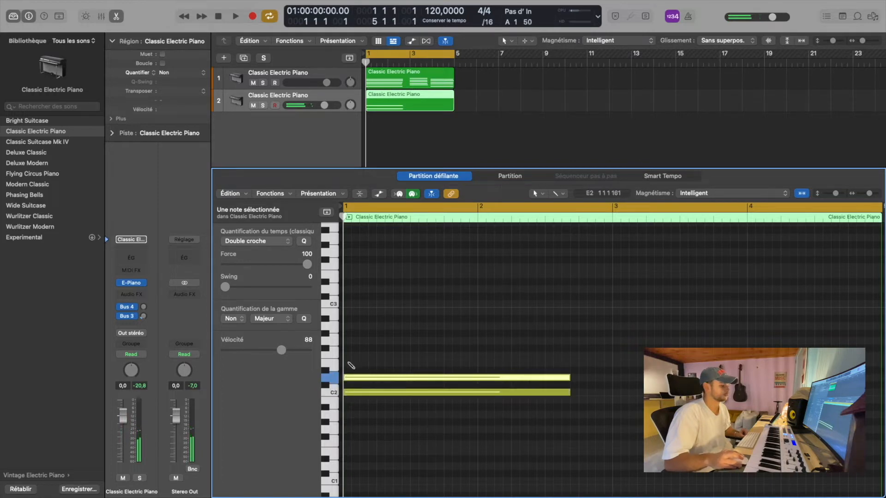
click(349, 363)
click(363, 378)
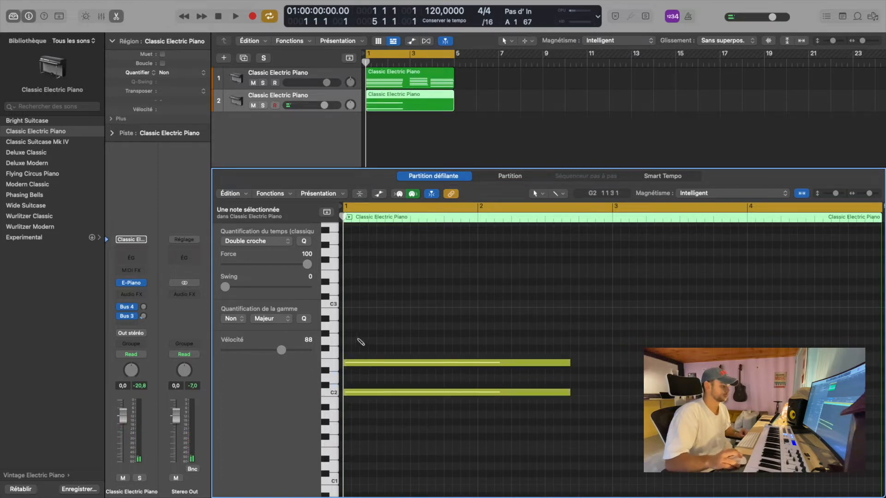
click(349, 340)
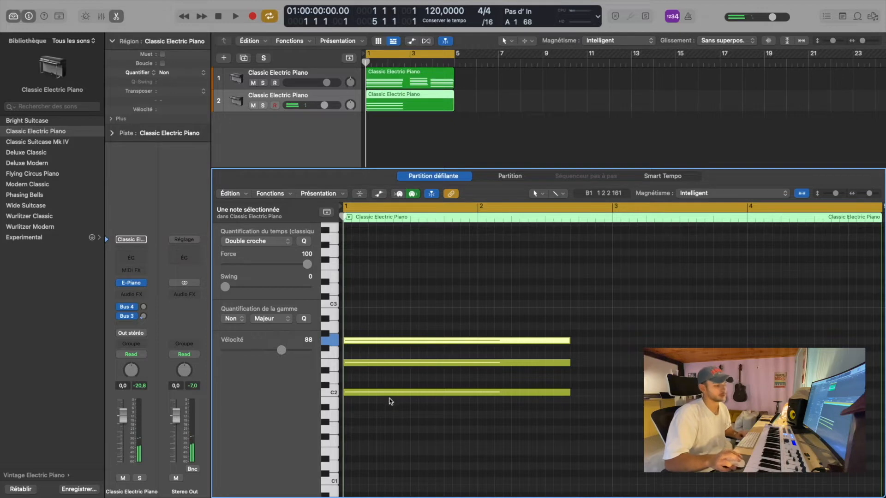
key(space)
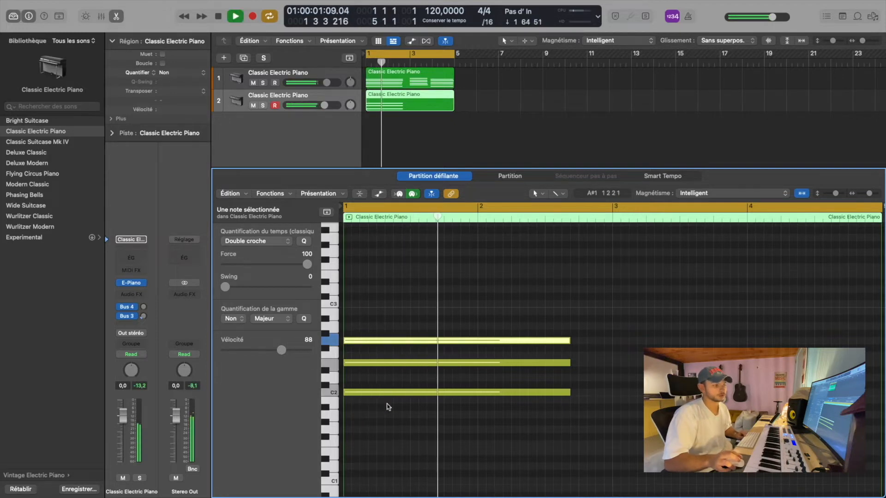
key(space)
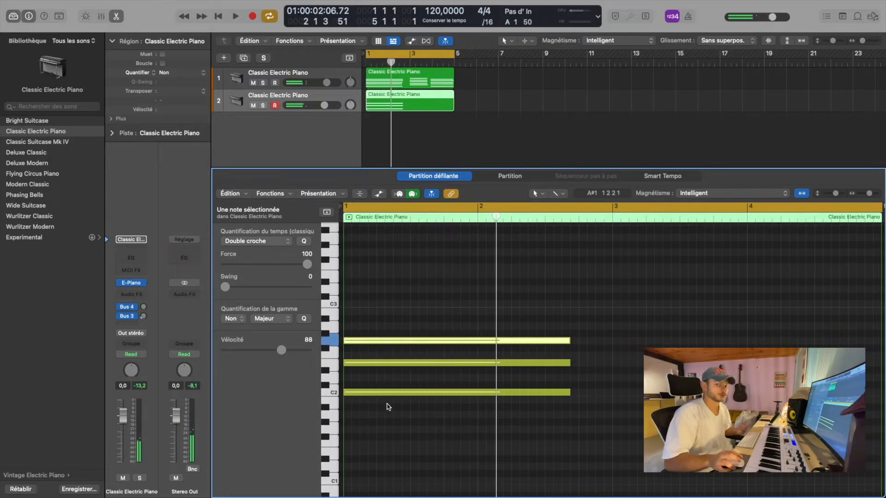
Delete the drawn chord notes and remove the MIDI region from the second track
drag(388, 407, 496, 187)
key(Delete)
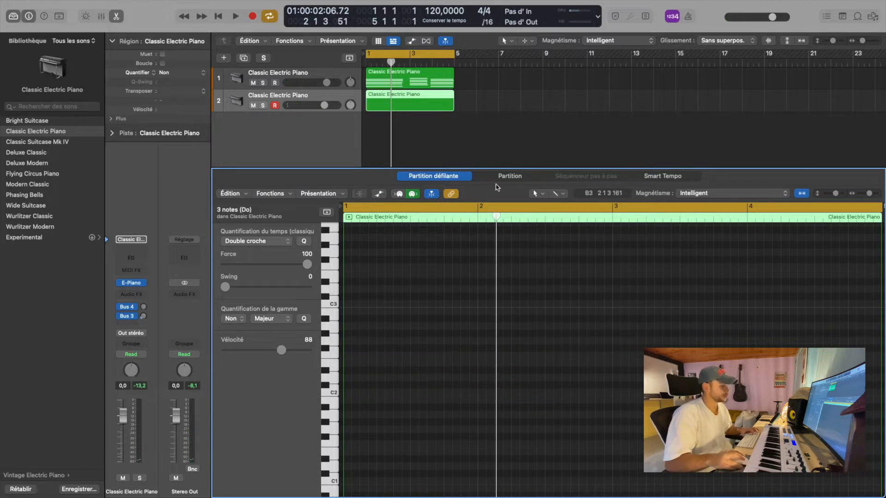
key(e)
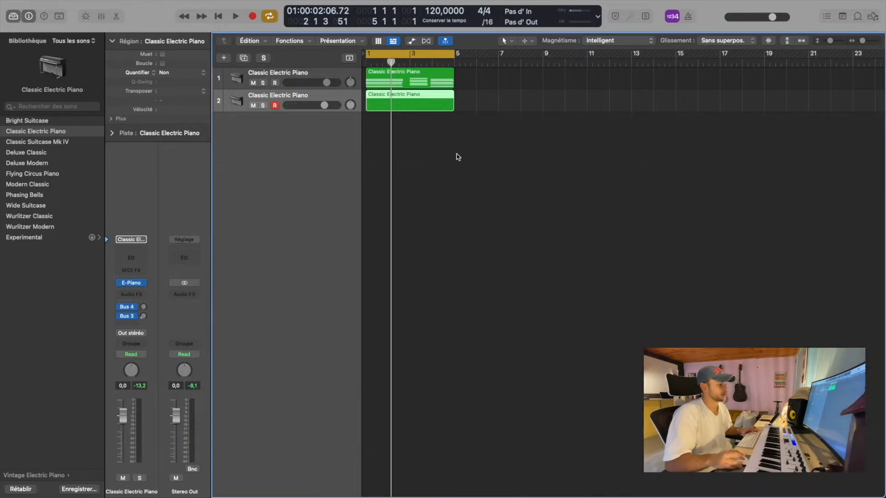
key(Delete)
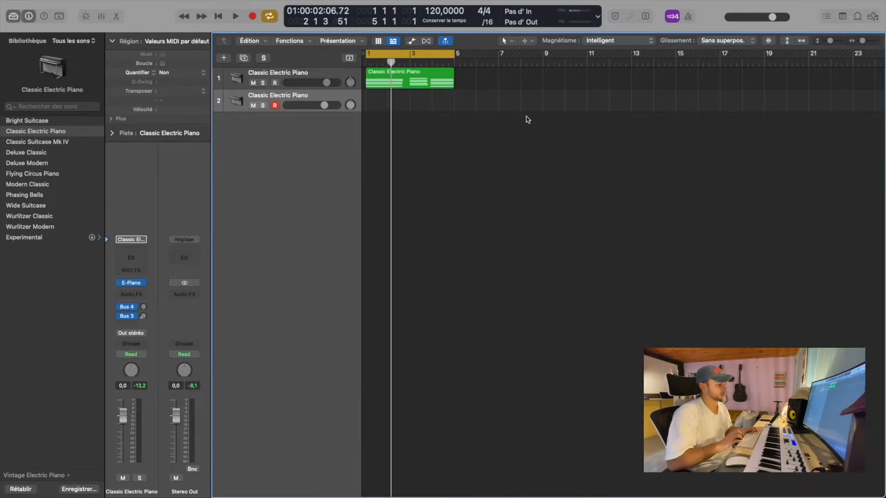
Select the recorded electric piano region, show the Musical Typing keyboard, and move its window closer to the tracks
click(407, 81)
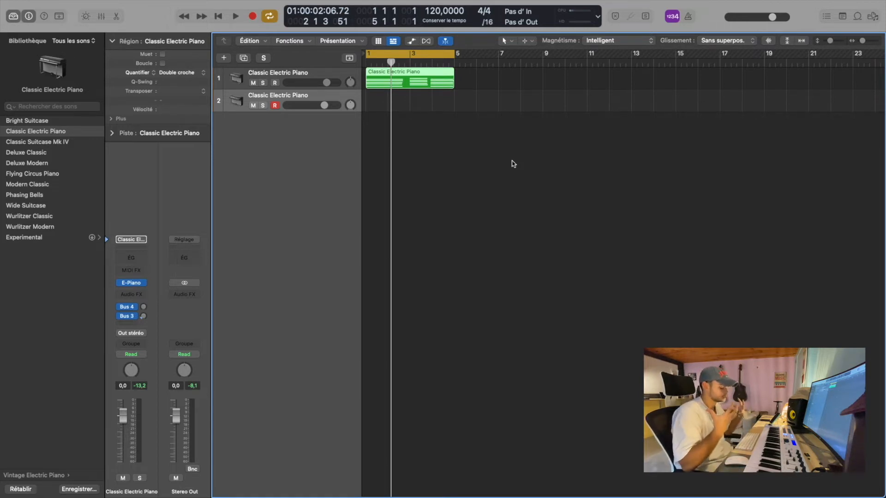
key(super+k)
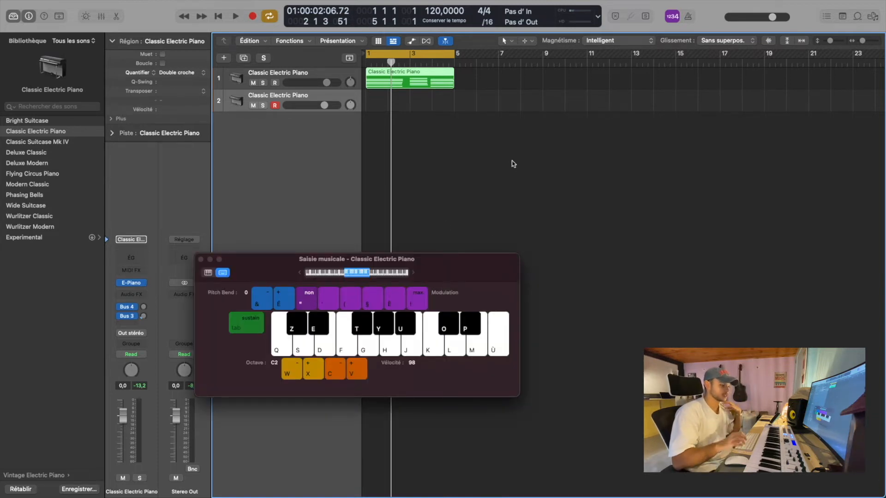
drag(446, 260, 499, 159)
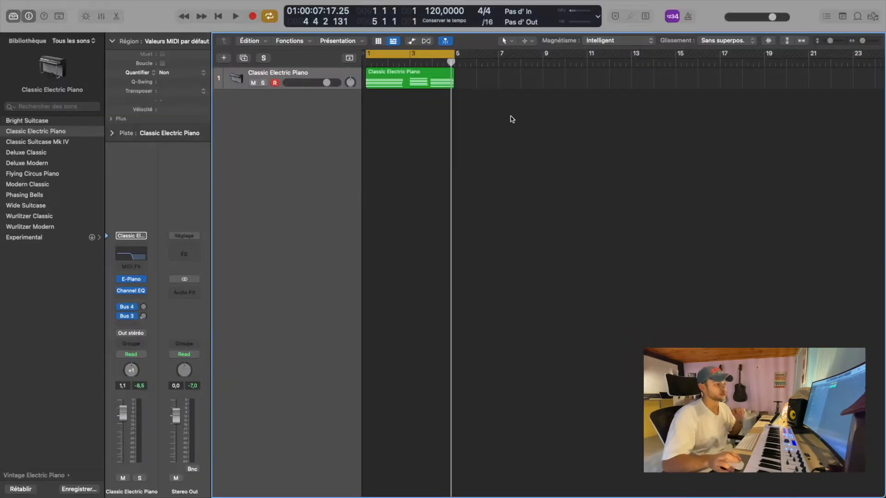
Return the playhead to bar 1, show the sound Library, and load Retro Synth as the Studio Violins 1 track's instrument
key(Return)
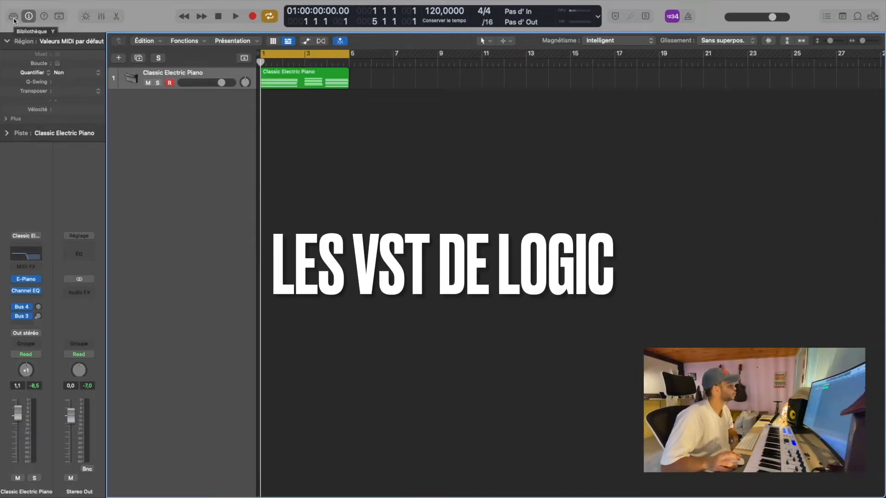
click(14, 17)
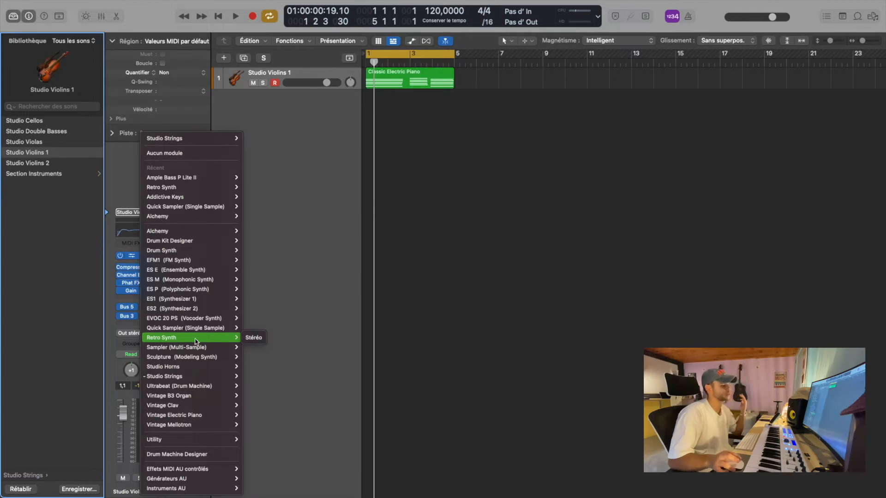
click(195, 341)
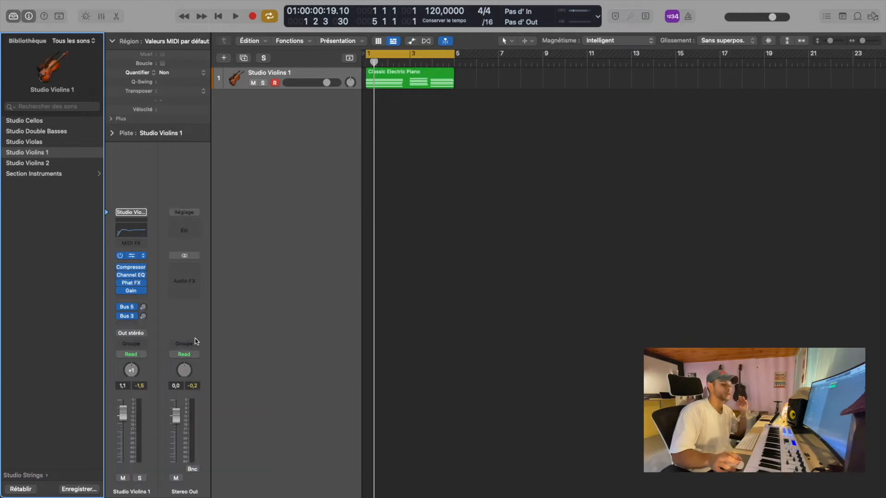
drag(563, 147, 388, 68)
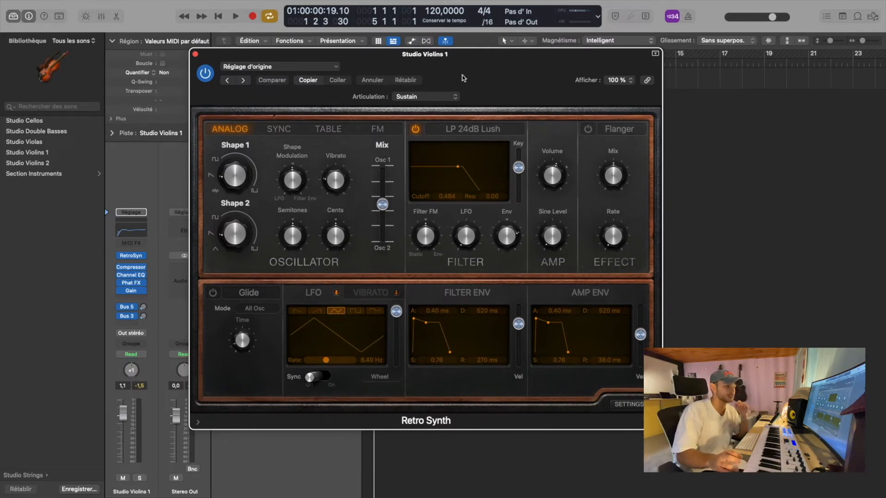
drag(463, 76, 445, 92)
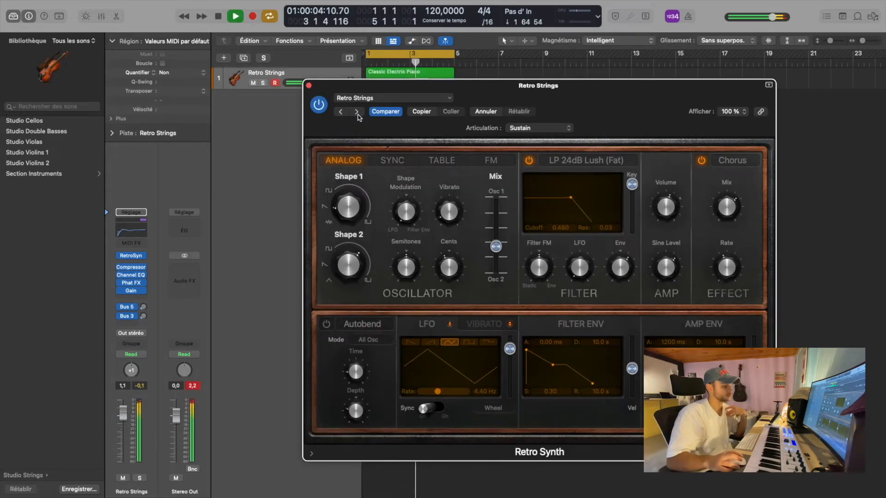
Lower the Retro Strings track's volume to -2.3 dB during playback, close the Retro Synth window, and stop playback
drag(123, 413, 122, 430)
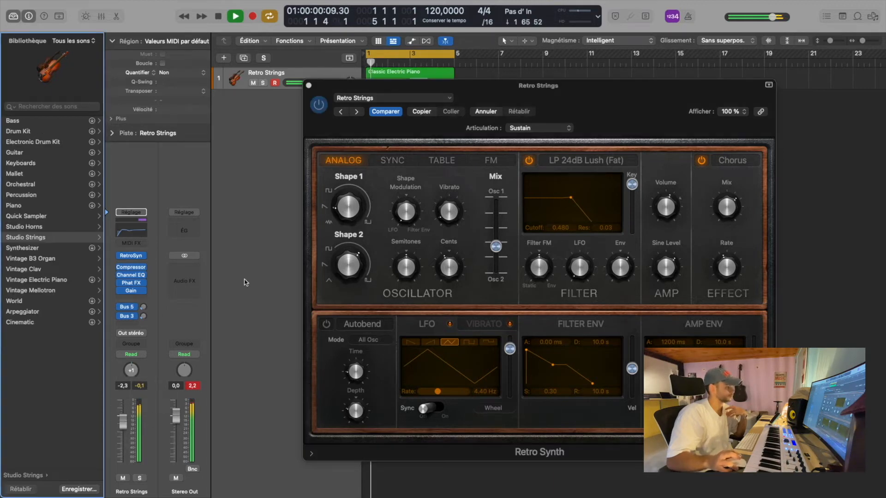
key(super+w)
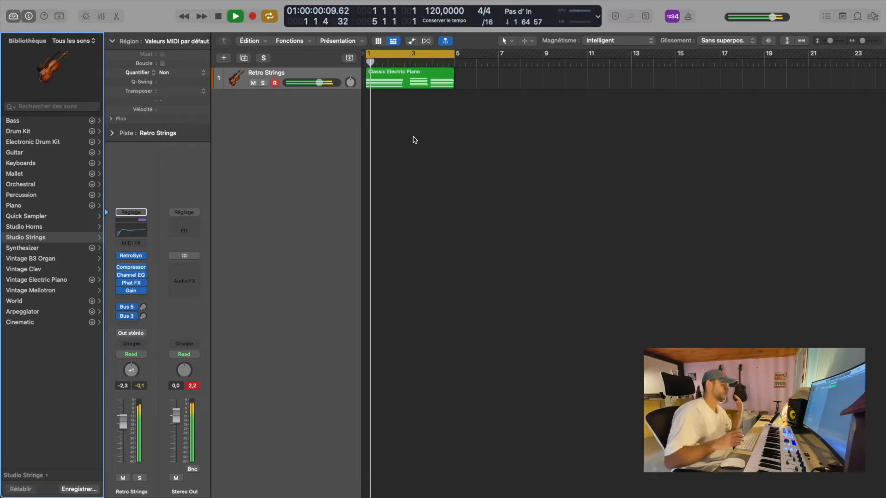
key(space)
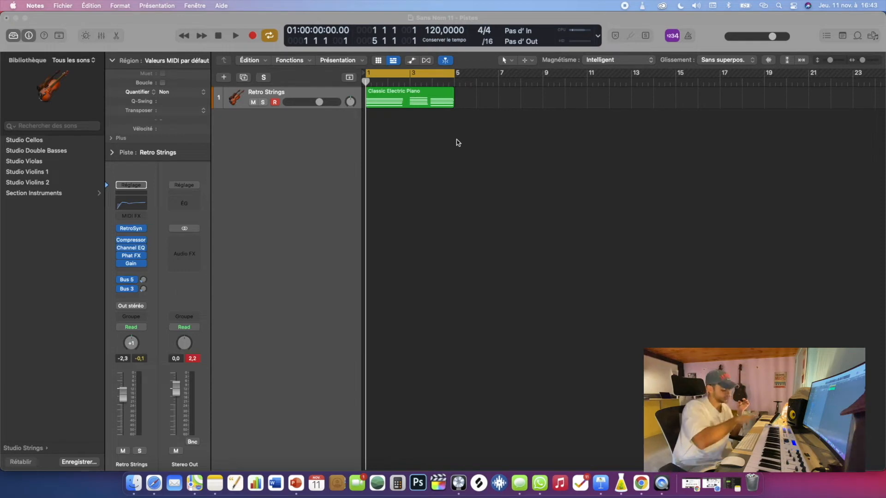
Switch back to Logic Pro and show the Mixer
click(458, 143)
key(x)
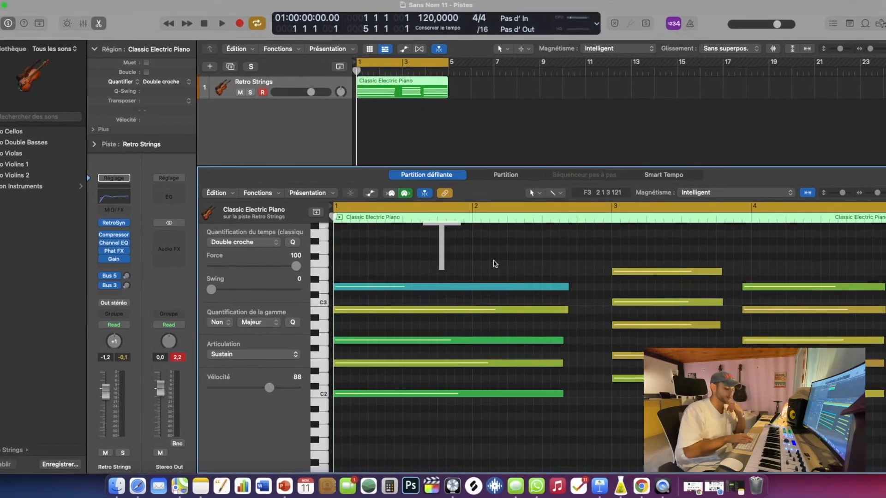
Split the first chord's D3 note at eight points from bar 2 onward with the Scissors tool in the Piano Roll
key(t)
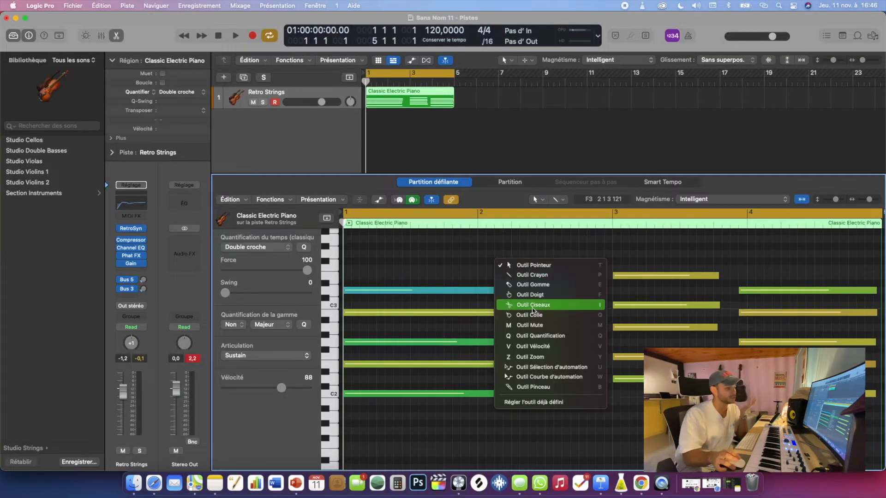
click(533, 304)
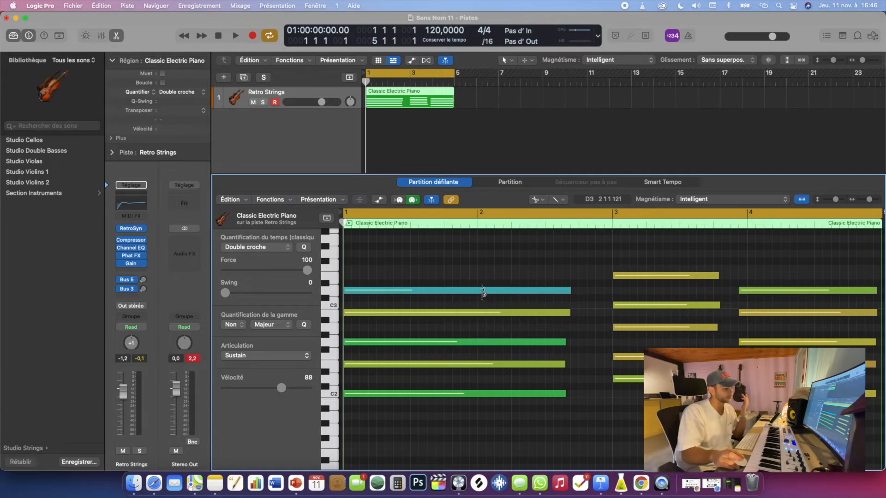
click(479, 291)
click(494, 292)
click(512, 291)
click(537, 292)
click(527, 292)
click(521, 291)
click(546, 292)
click(559, 291)
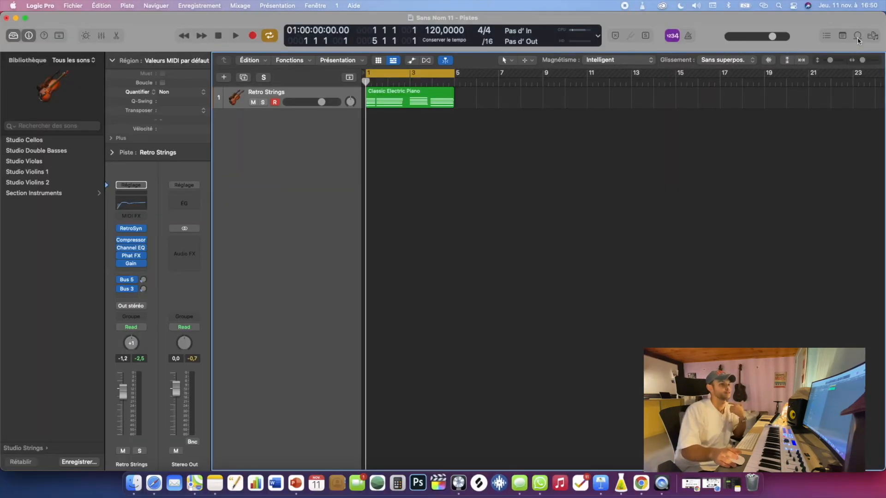
Look through the Apple Loops list and its genre and instrument categories in the loop browser
click(810, 96)
scroll(779, 268, down, 20)
scroll(779, 268, down, 15)
scroll(779, 269, up, 15)
click(784, 82)
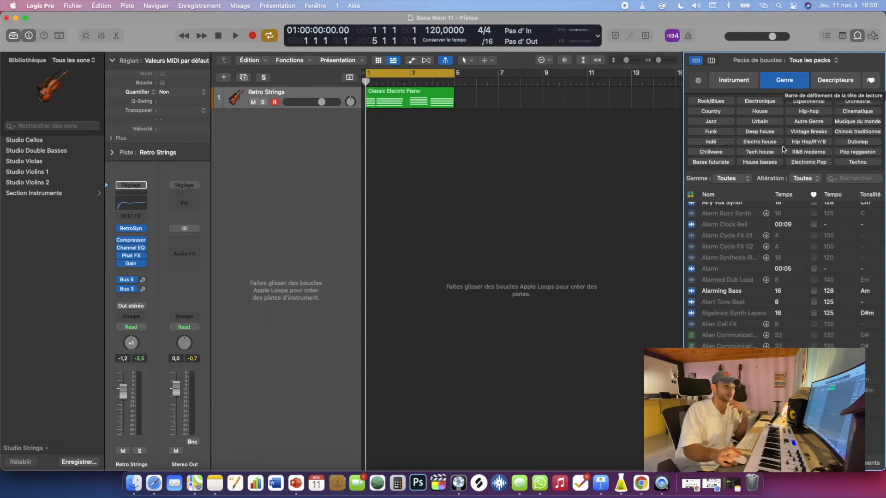
click(729, 83)
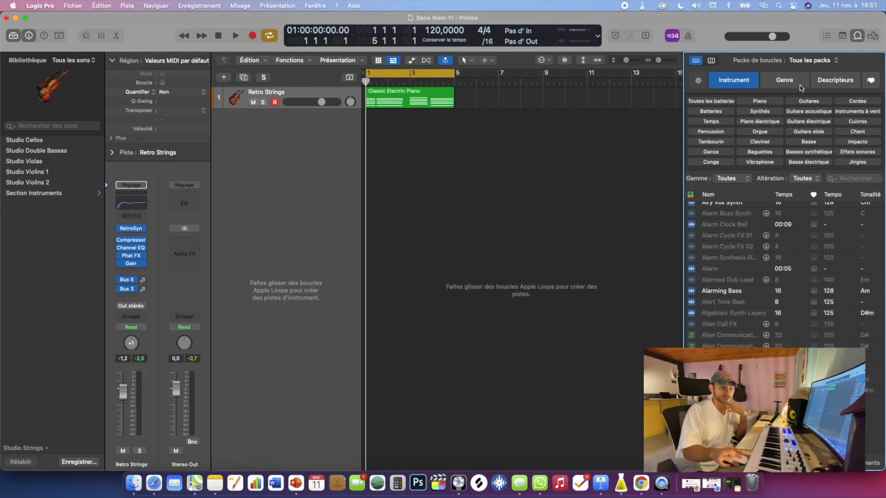
Filter the loops by the Batteries instrument, preview Funked Out Drumset 05, and add it at bar 1 on a new track
click(719, 112)
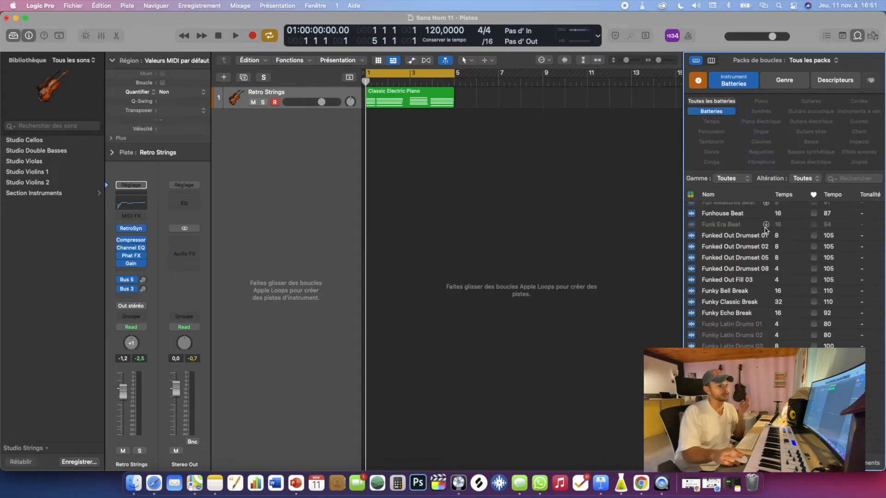
scroll(765, 229, up, 2)
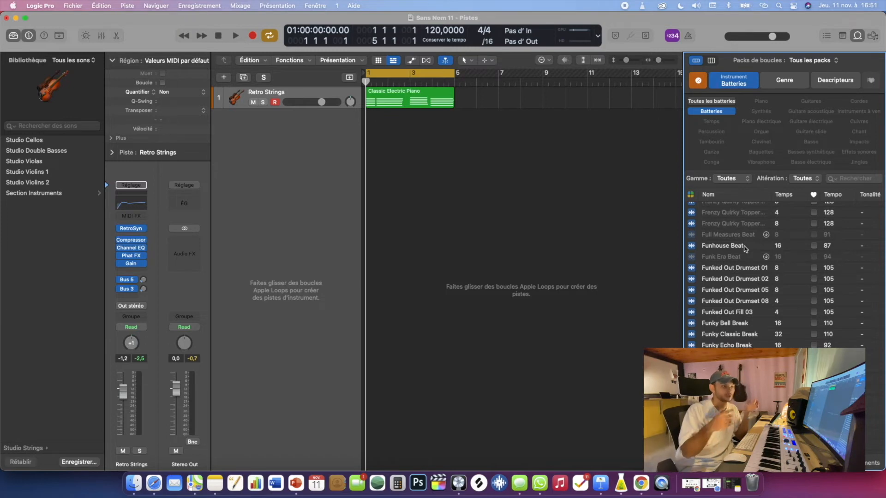
click(727, 289)
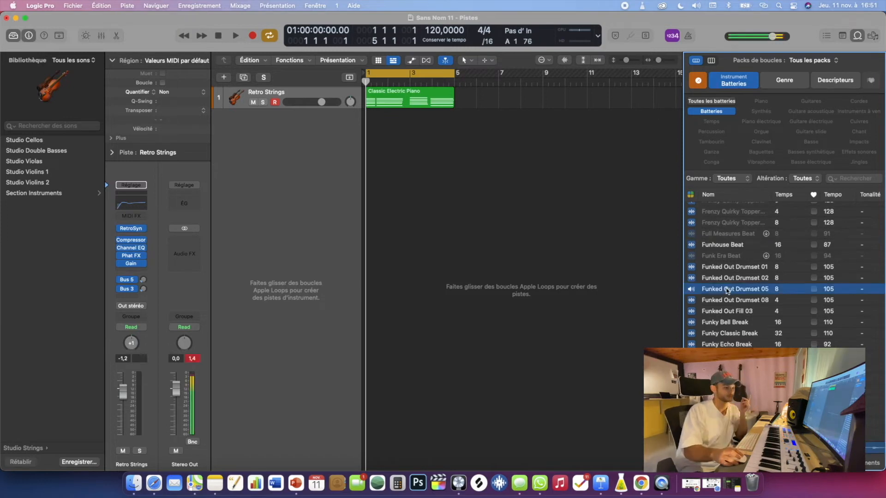
scroll(729, 291, down, 1)
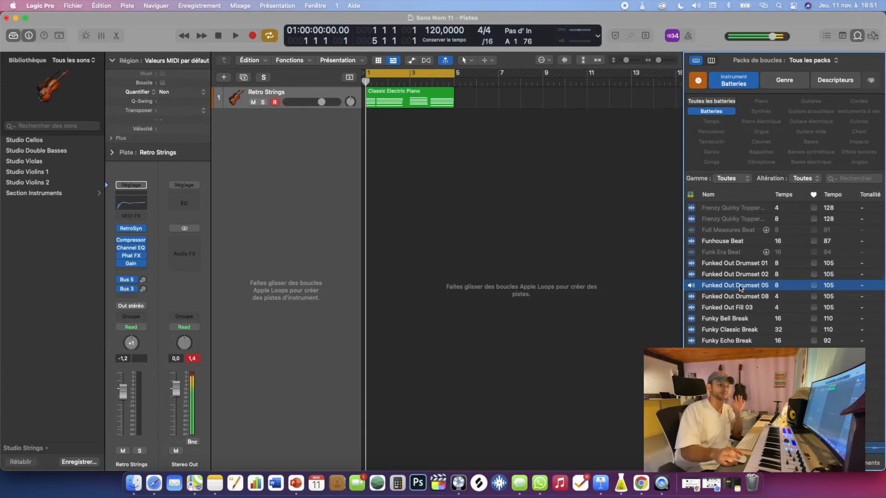
drag(737, 288, 364, 124)
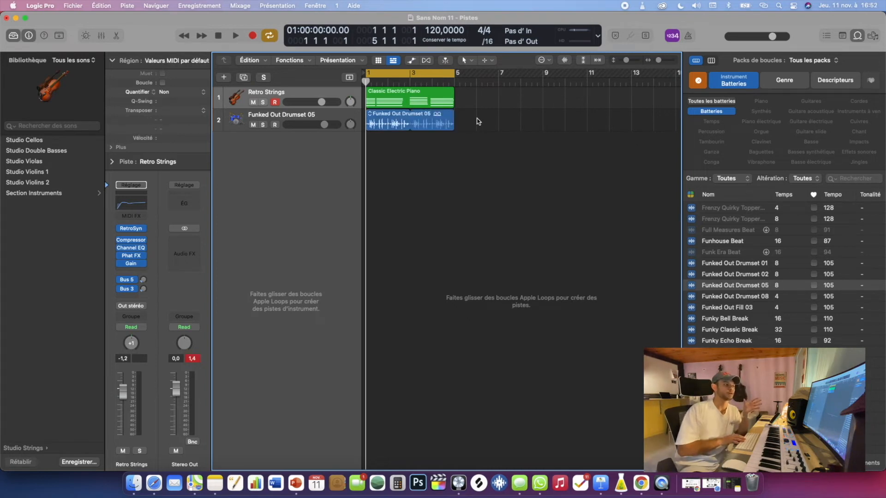
Play the strings and drum loop together and lower the Retro Strings track's volume to -6.2 dB
key(space)
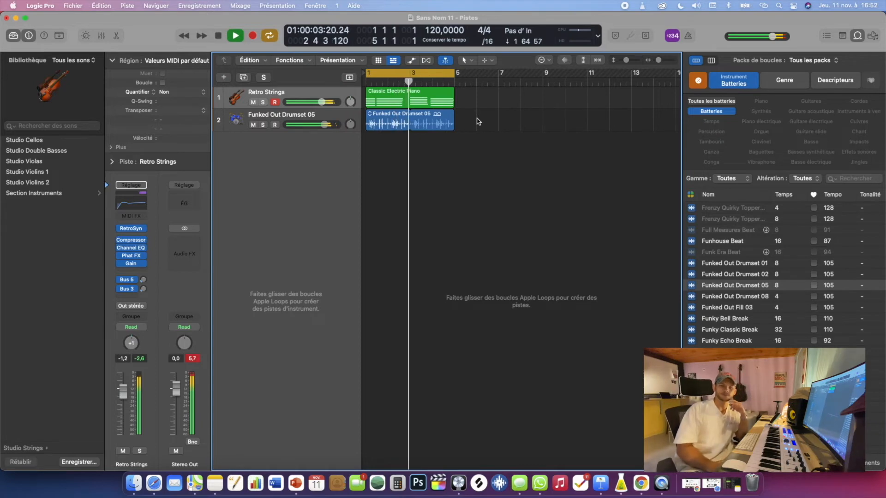
drag(307, 103, 298, 104)
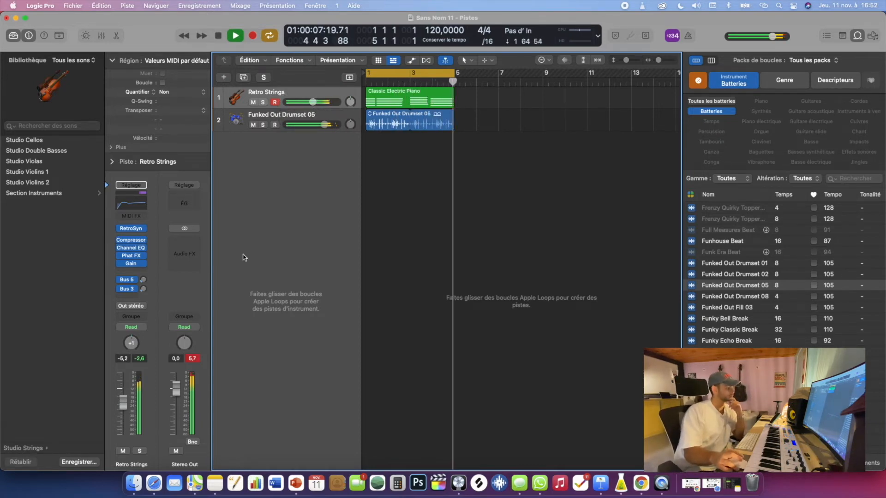
Close the loop browser and look at the project's audio files in the browser
mouse_move(129, 243)
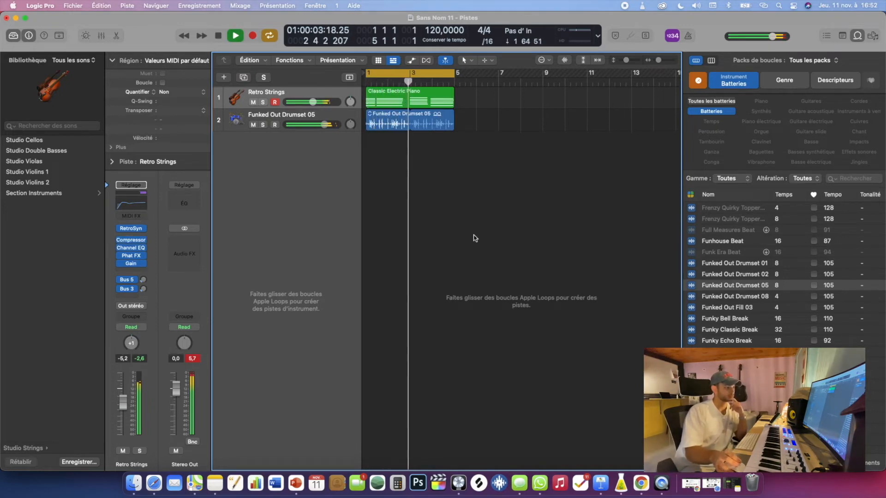
click(858, 36)
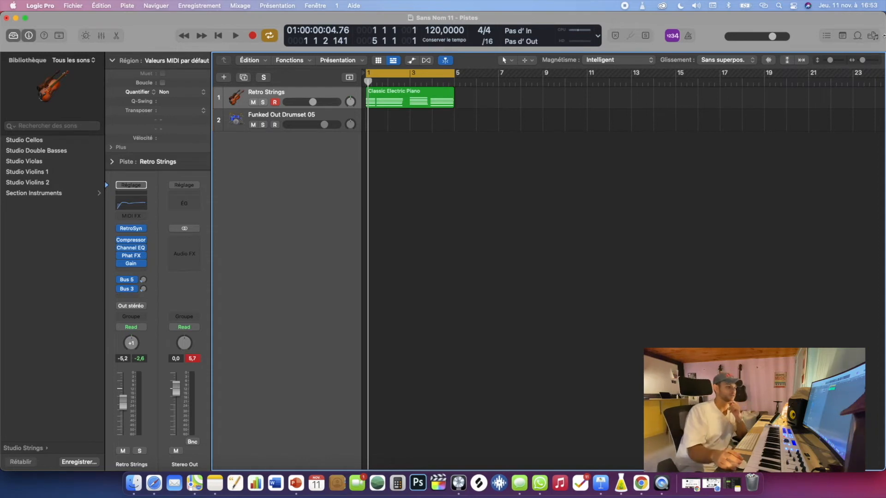
click(872, 36)
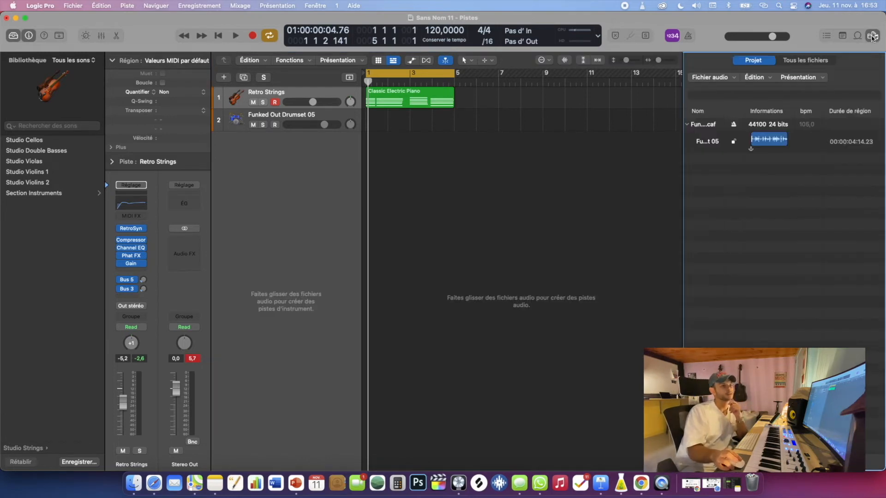
click(873, 37)
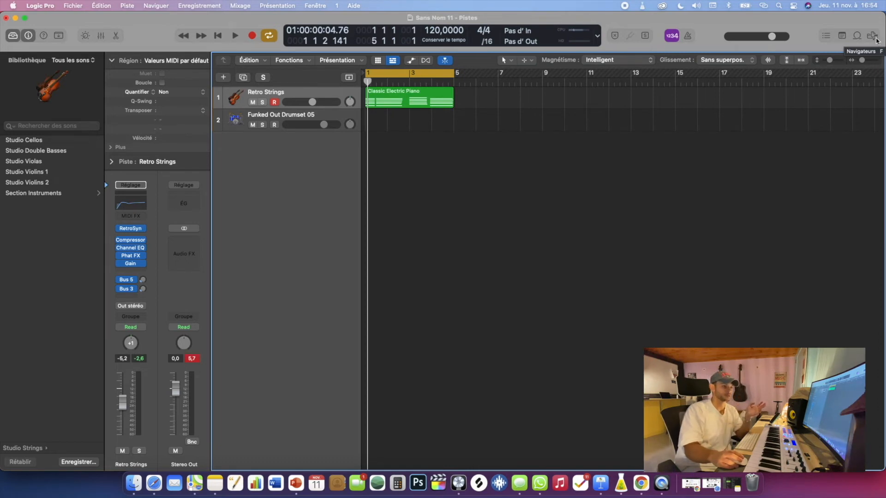
Browse all files, preview Cymatics - Death Grip - 140 BPM D# Min.wav, and add it at bar 1 on a new track
click(872, 37)
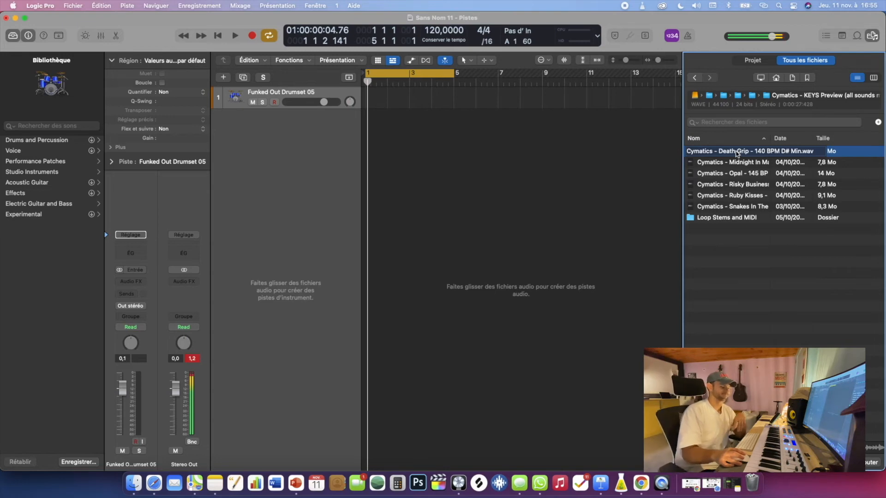
key(space)
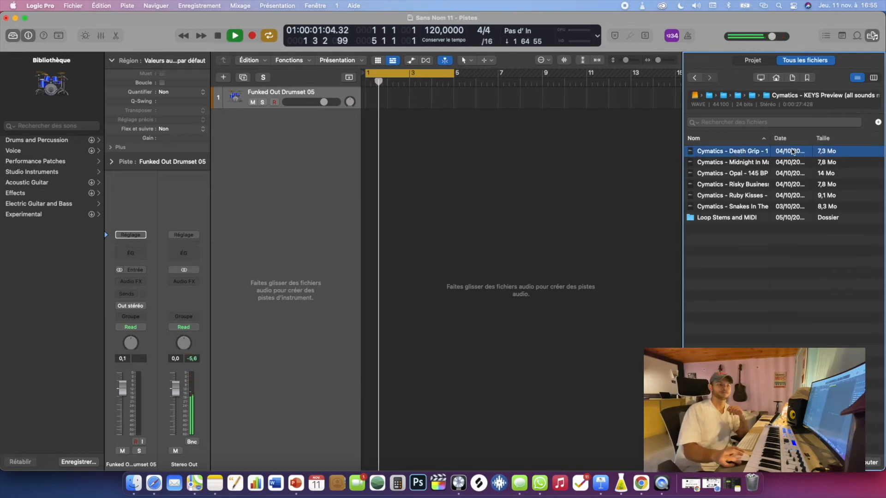
key(space)
drag(782, 154, 369, 115)
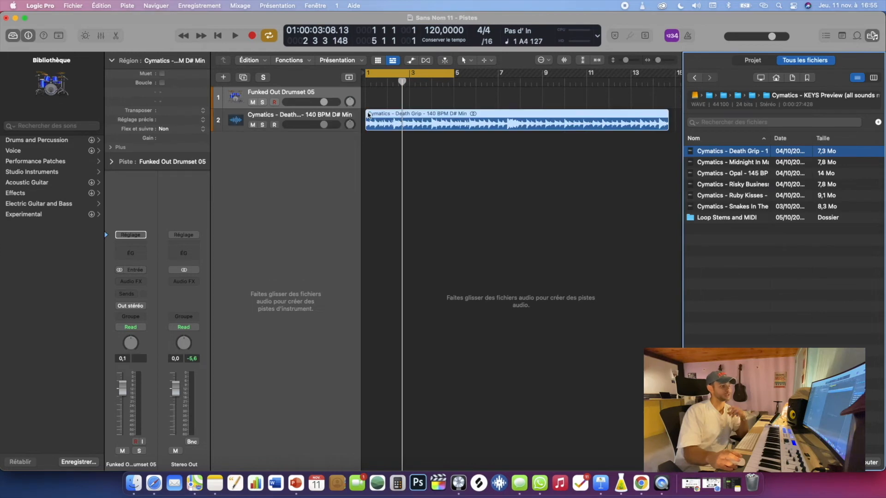
Delete the Funked Out Drumset 05 track and set the project tempo to 140 BPM
click(308, 95)
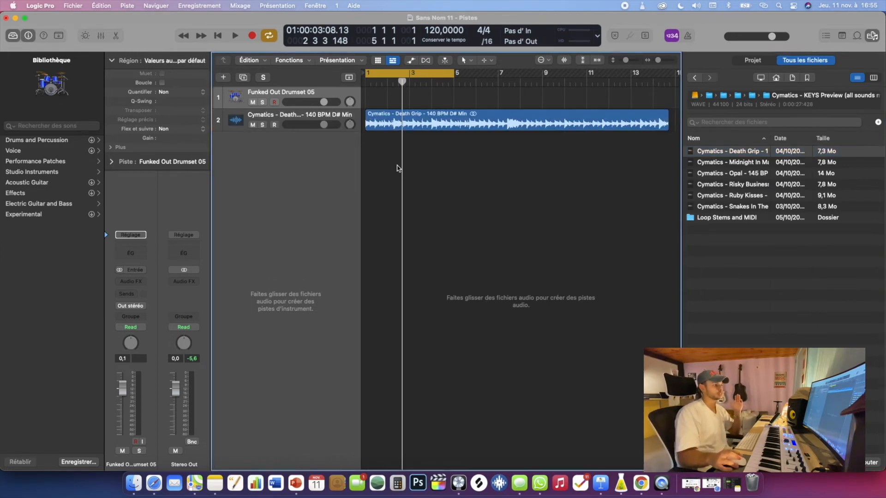
key(super+BackSpace)
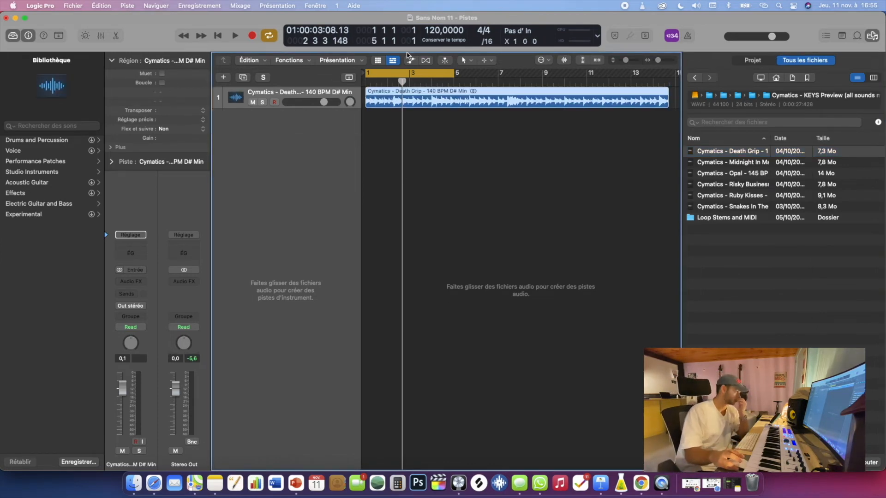
double_click(443, 30)
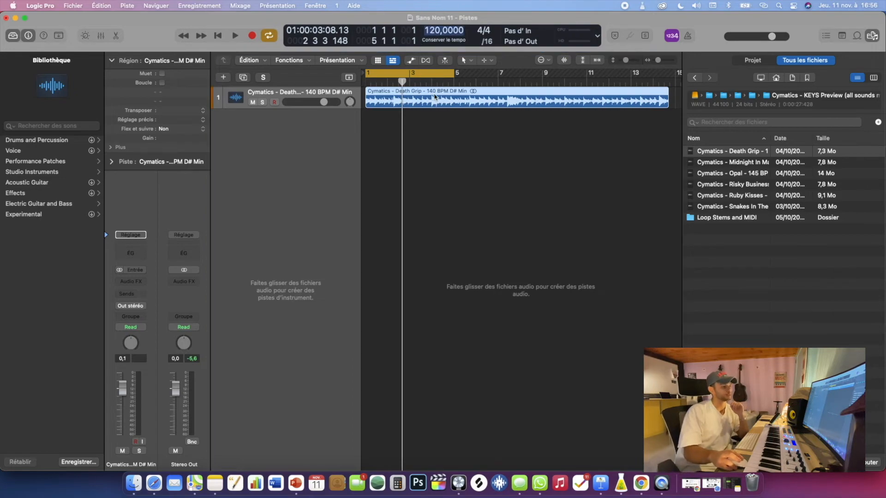
text(140)
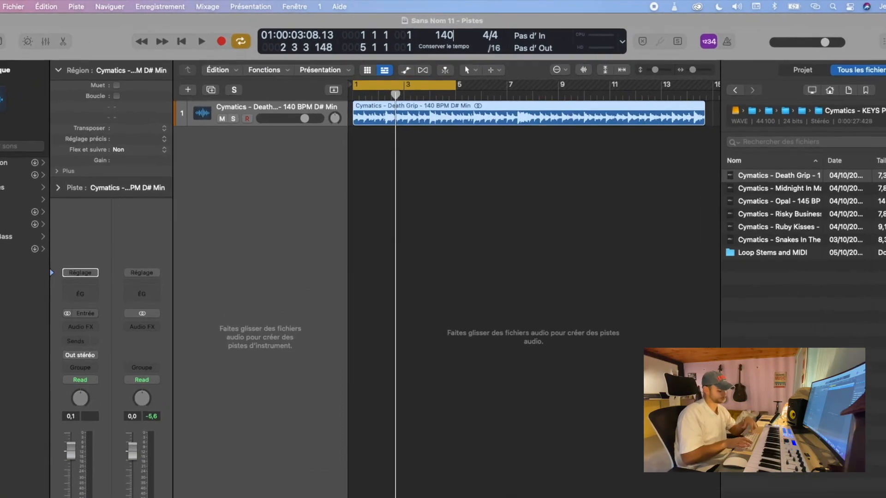
key(Return)
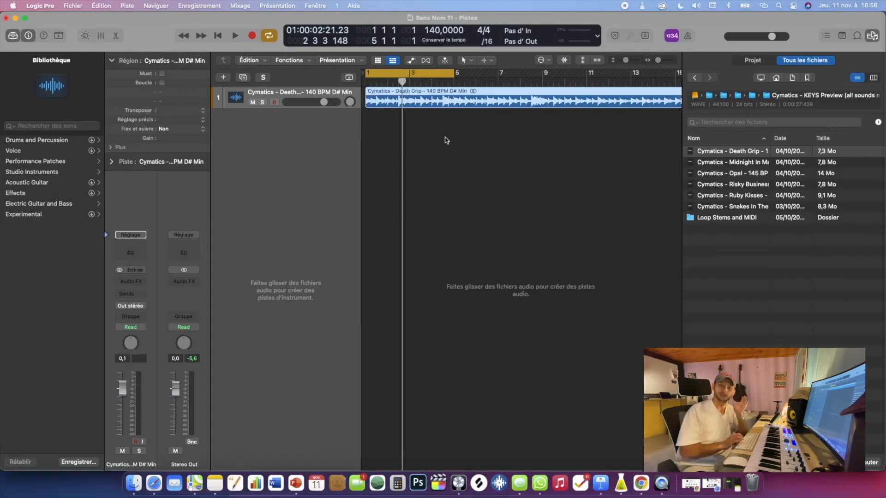
Play the Death Grip loop at the new tempo and close the file browser
key(space)
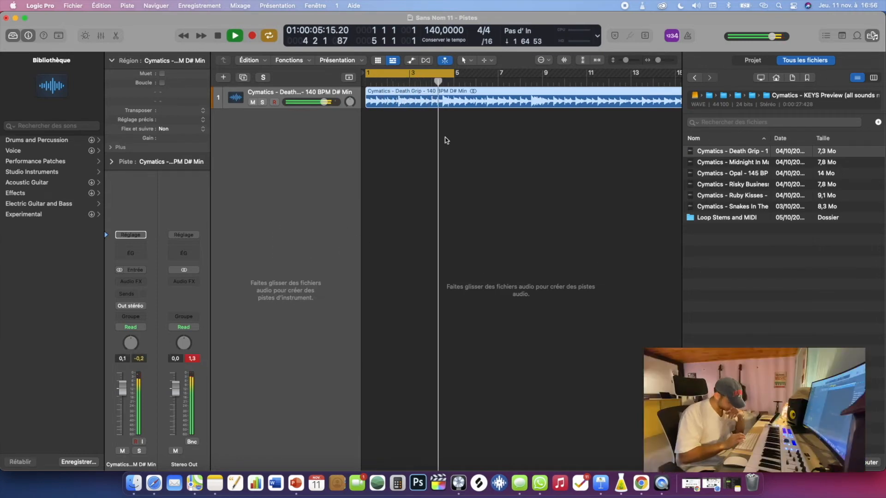
key(space)
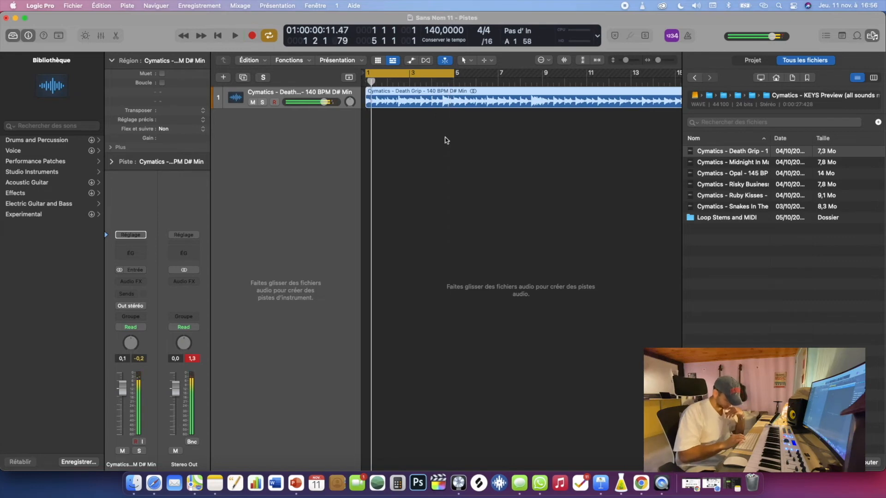
key(f)
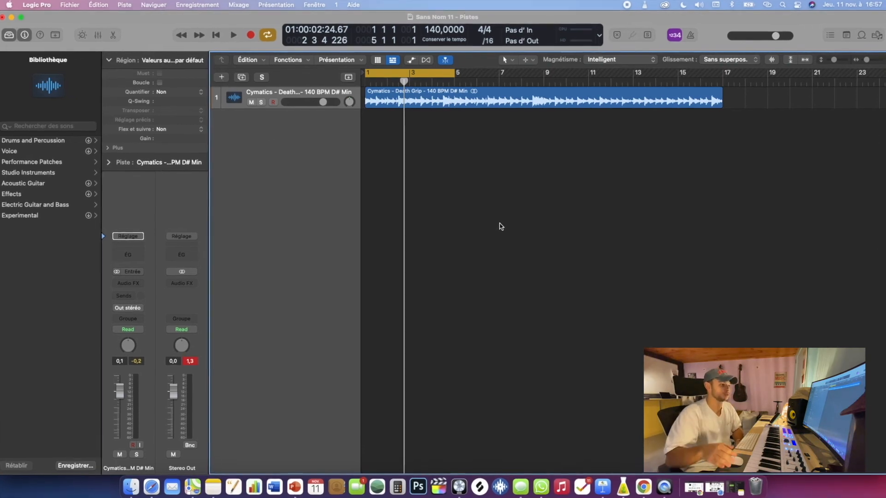
Create a Drummer track and switch it to the Hip-hop moderne drummer with the Beat Machine kit
click(199, 74)
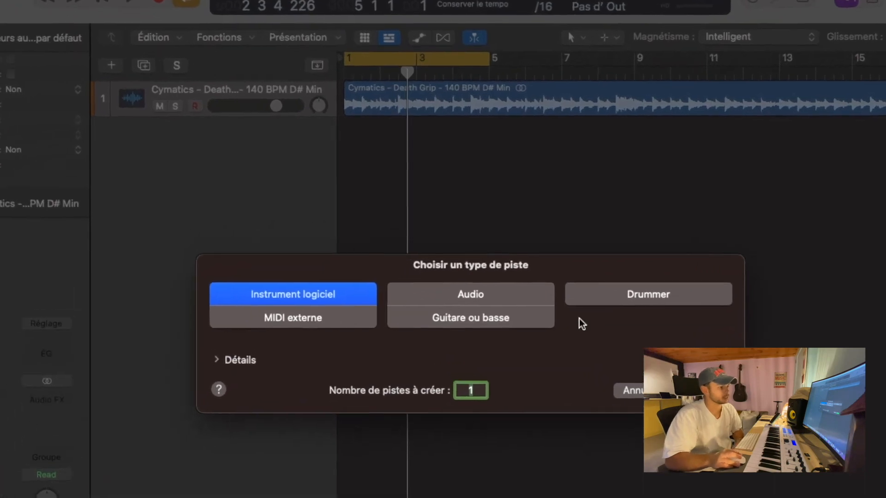
click(628, 278)
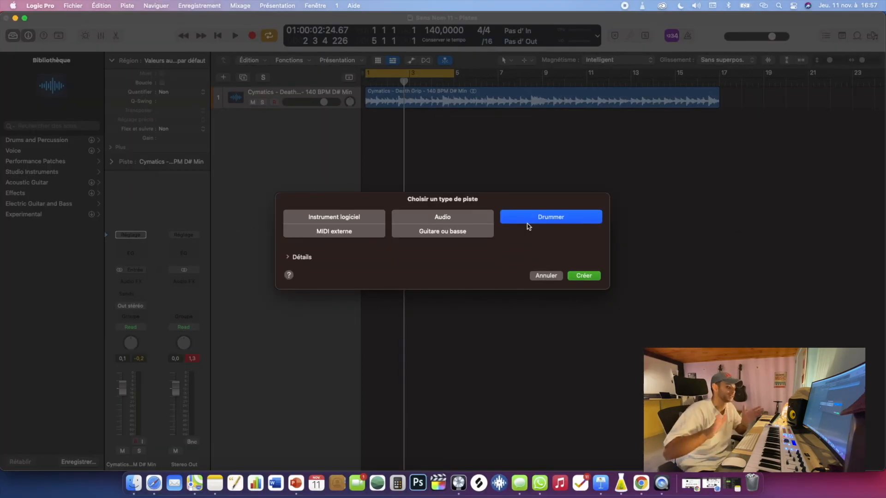
click(588, 276)
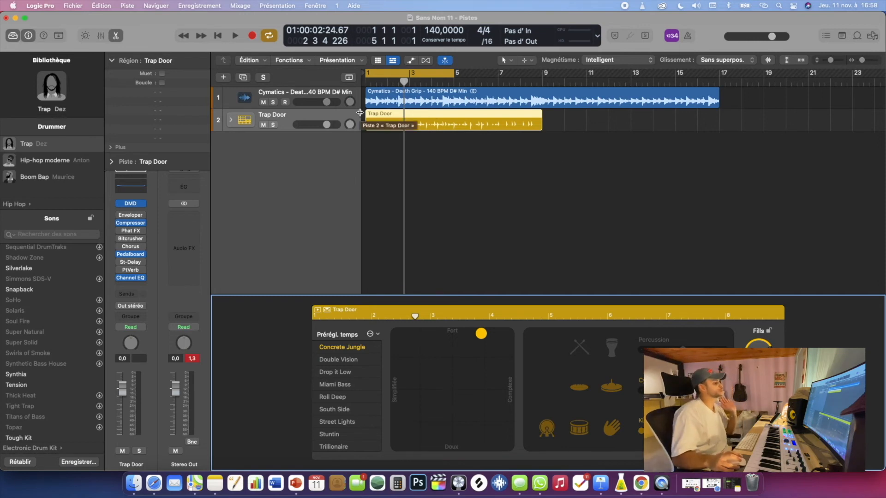
mouse_move(57, 110)
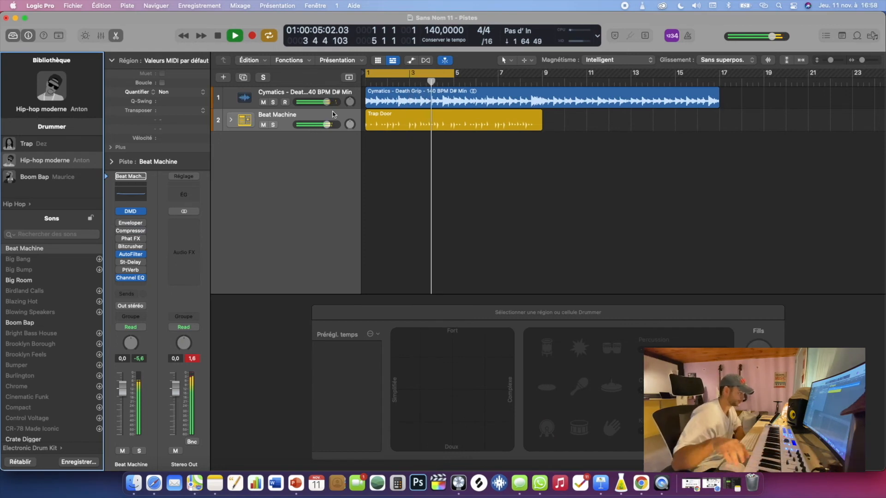
In the Beat Machine track's Channel EQ, boost 81.5 Hz by 15.7 dB, set the low cut to 20.6 Hz, and slightly raise the highs
click(139, 194)
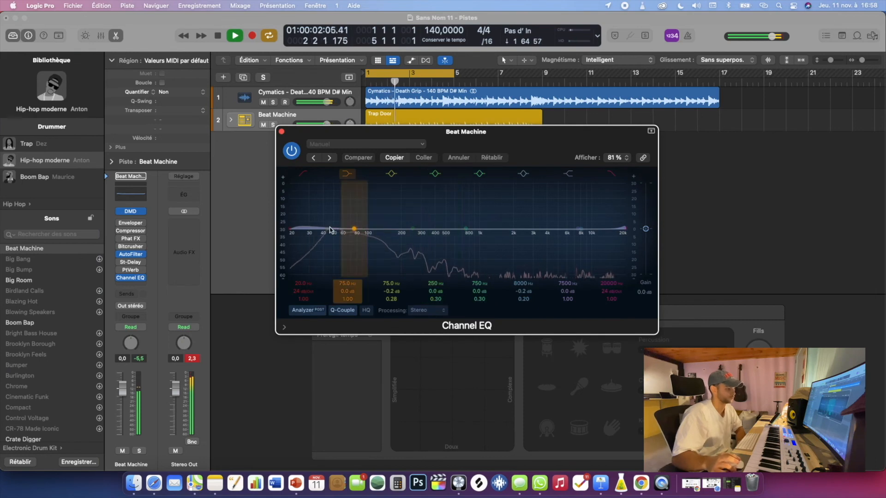
drag(355, 229, 355, 199)
click(290, 226)
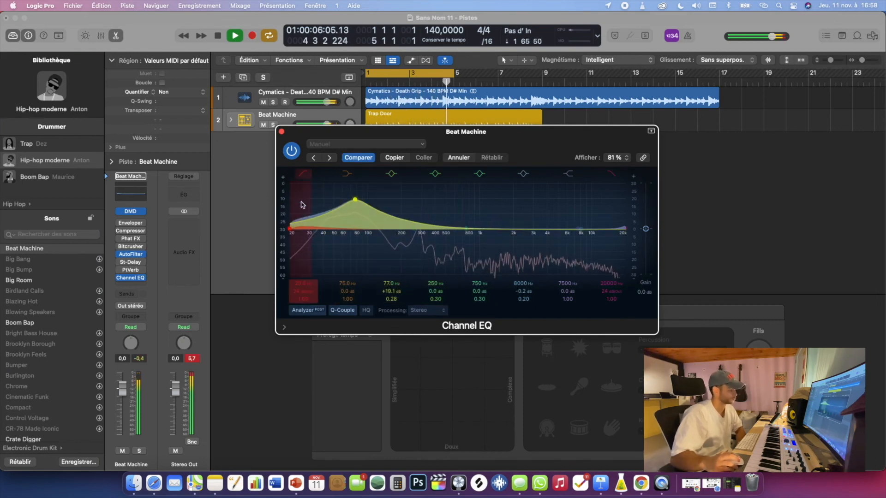
mouse_move(290, 228)
mouse_down()
mouse_move(293, 208)
mouse_move(291, 232)
mouse_up()
drag(355, 199, 357, 205)
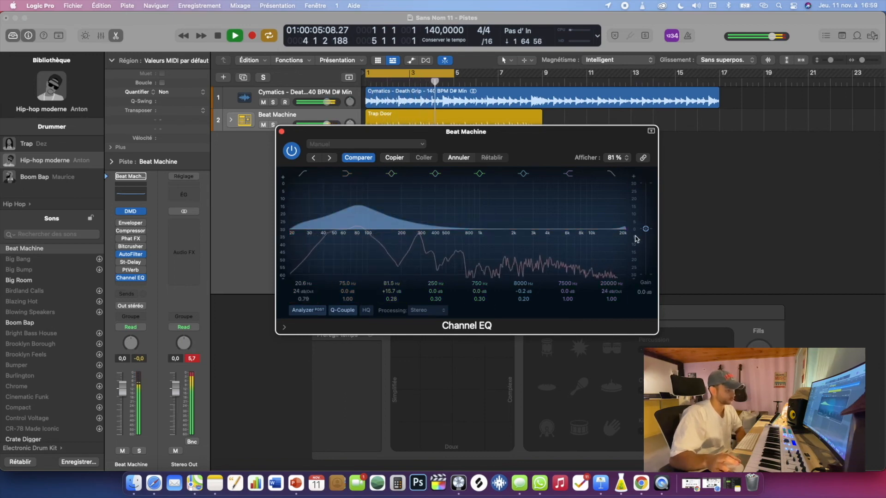
drag(582, 228, 575, 221)
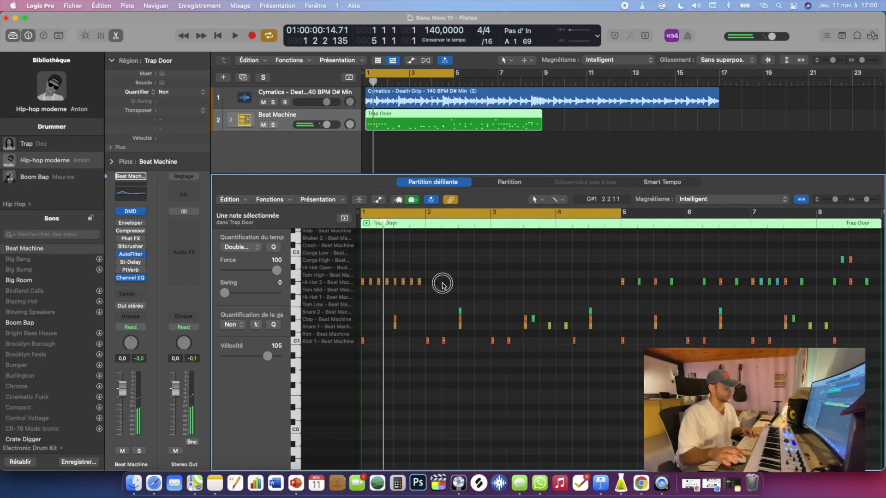
Repeat the eight Hi-Hat 2 notes of bar 1 through bar 4, undo the extra repeat in bar 5, and play the beat
key(super+r)
key(super+r)
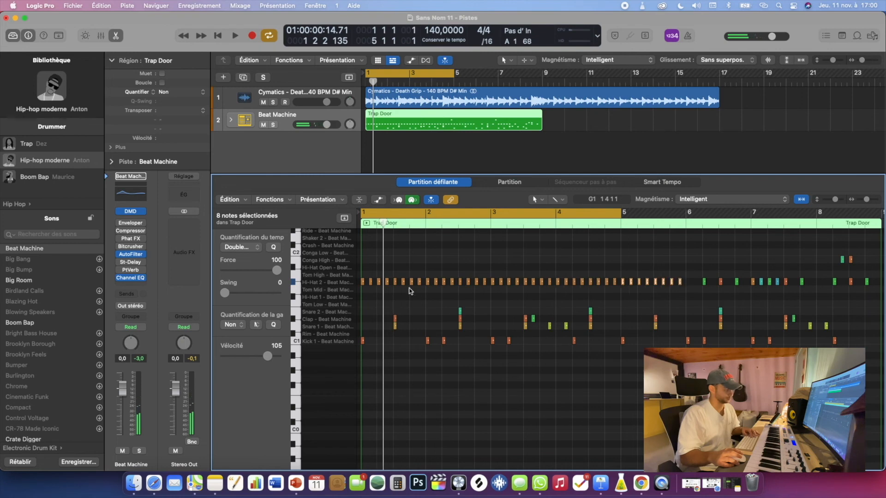
key(super+z)
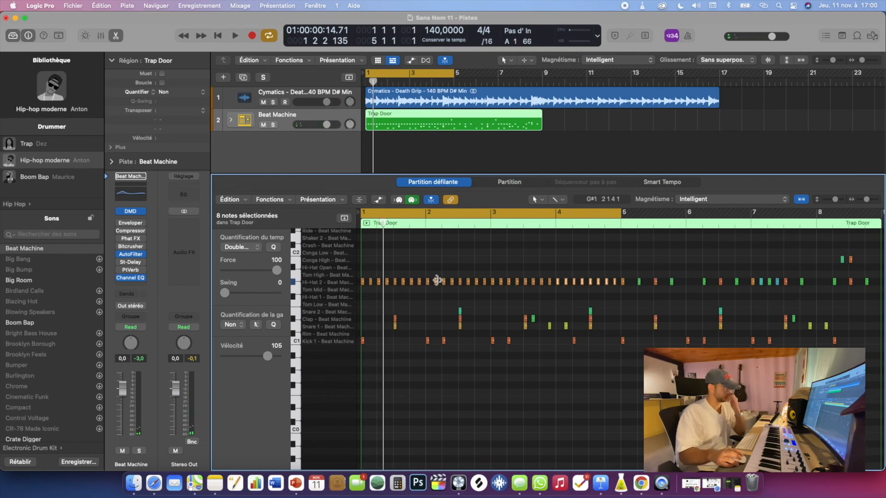
click(439, 255)
key(space)
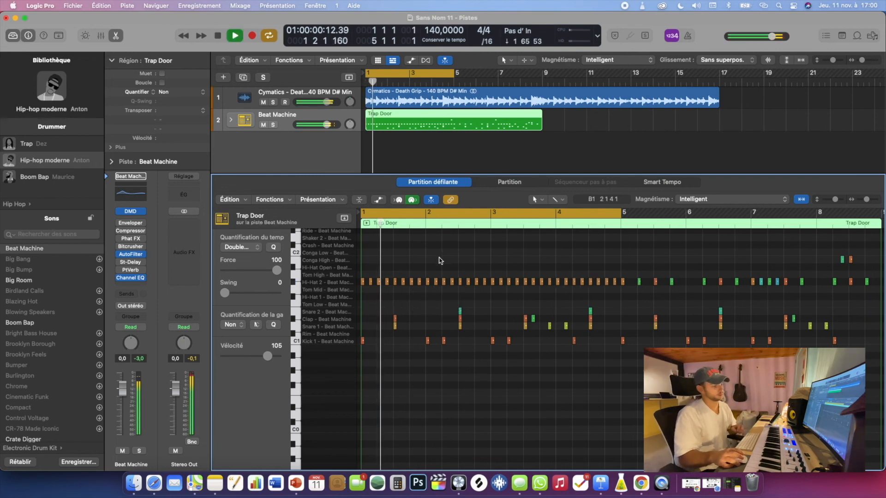